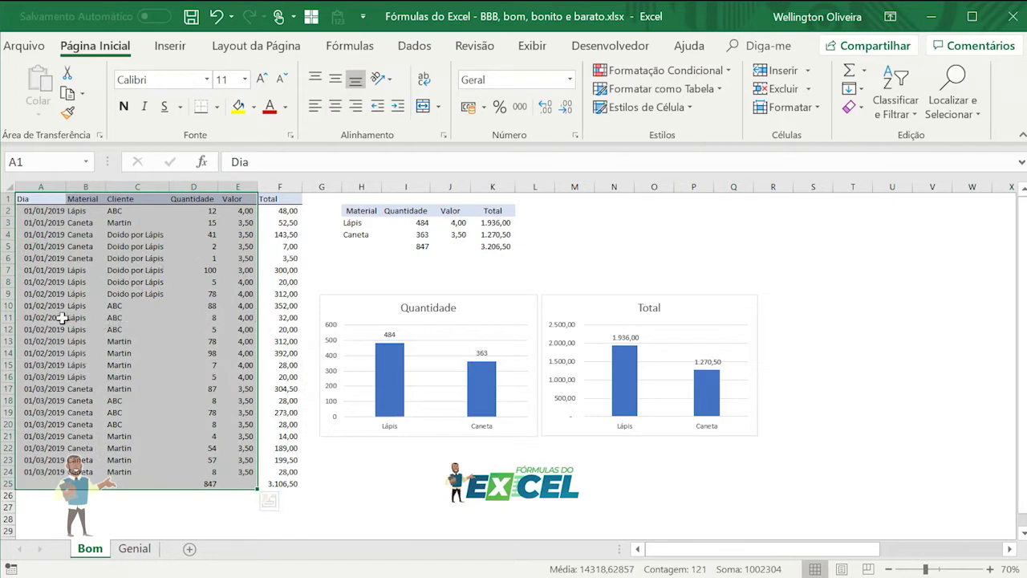
Step: Examine the Bom sheet's source data and the summary table's Quantidade and Total formulas
left_click(64, 376)
left_click_drag(377, 216, 493, 245)
left_click(494, 222)
left_click(488, 235)
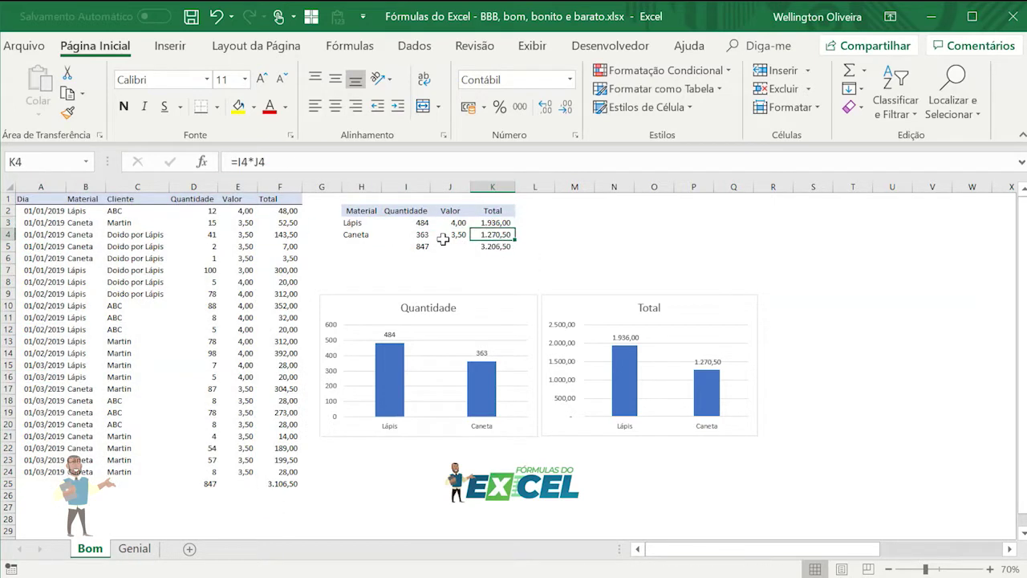
left_click(412, 235)
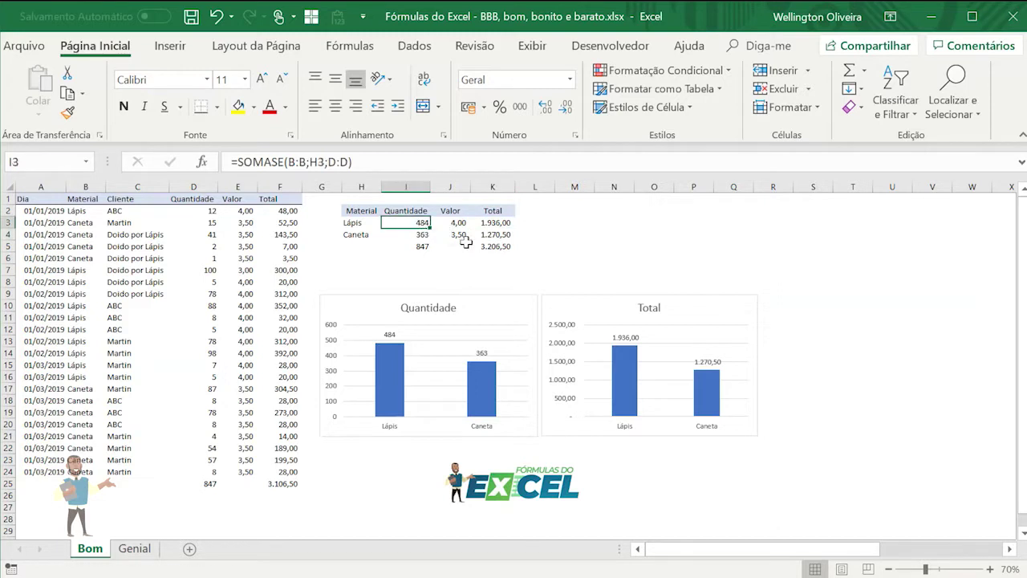
left_click(568, 233)
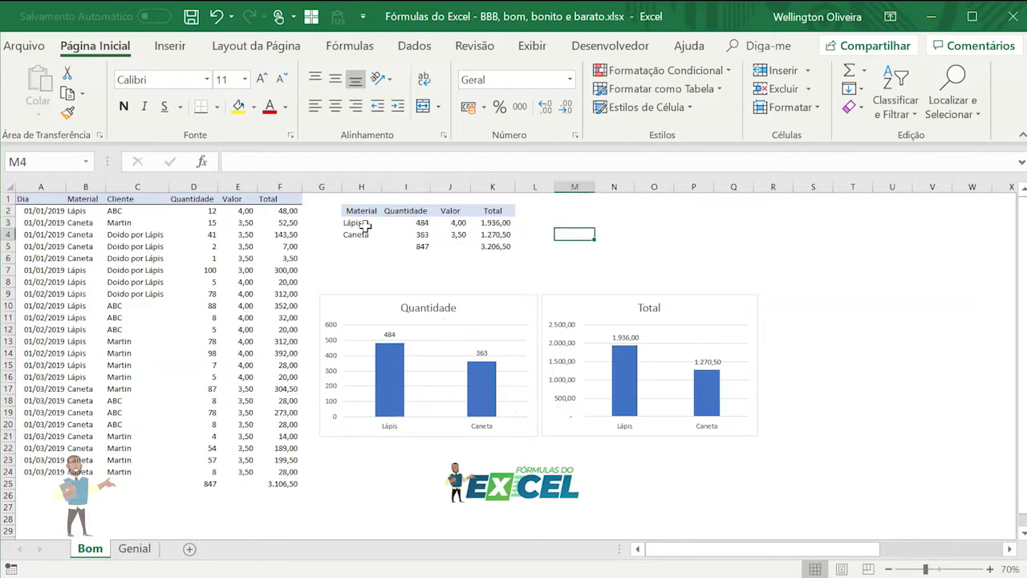
left_click_drag(373, 209, 499, 247)
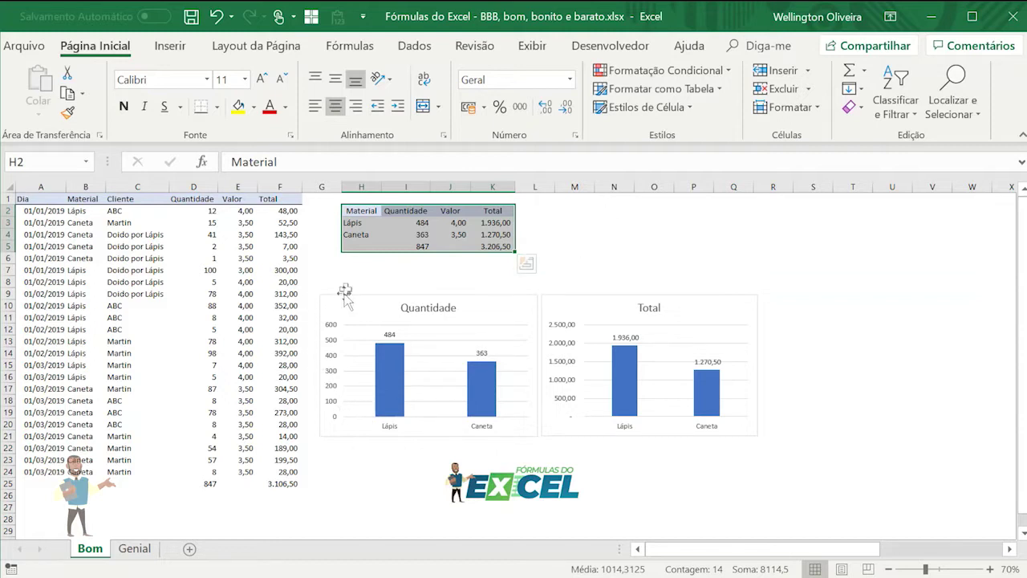
left_click(347, 270)
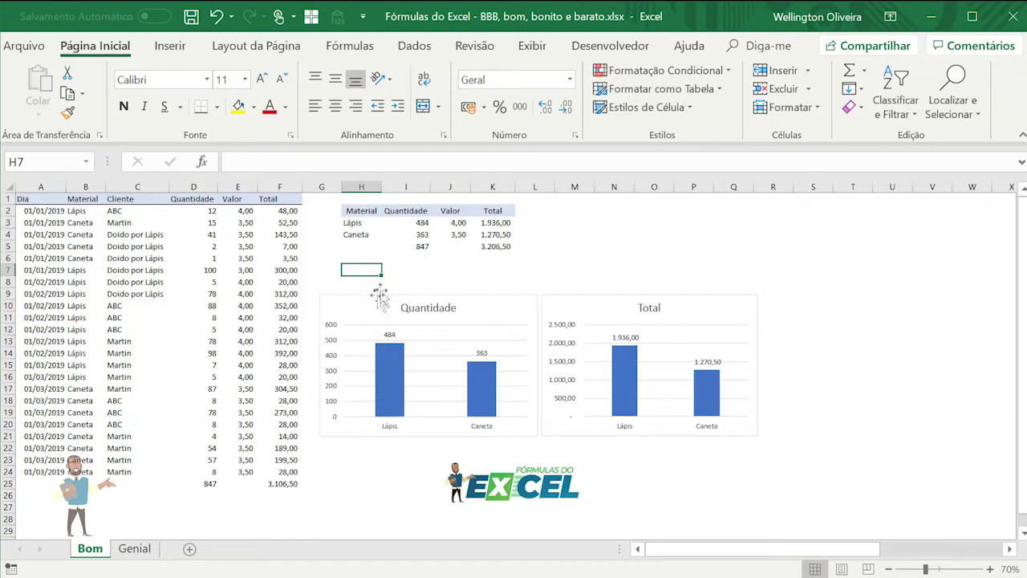
left_click_drag(29, 206, 281, 376)
left_click_drag(353, 210, 496, 247)
left_click(624, 250)
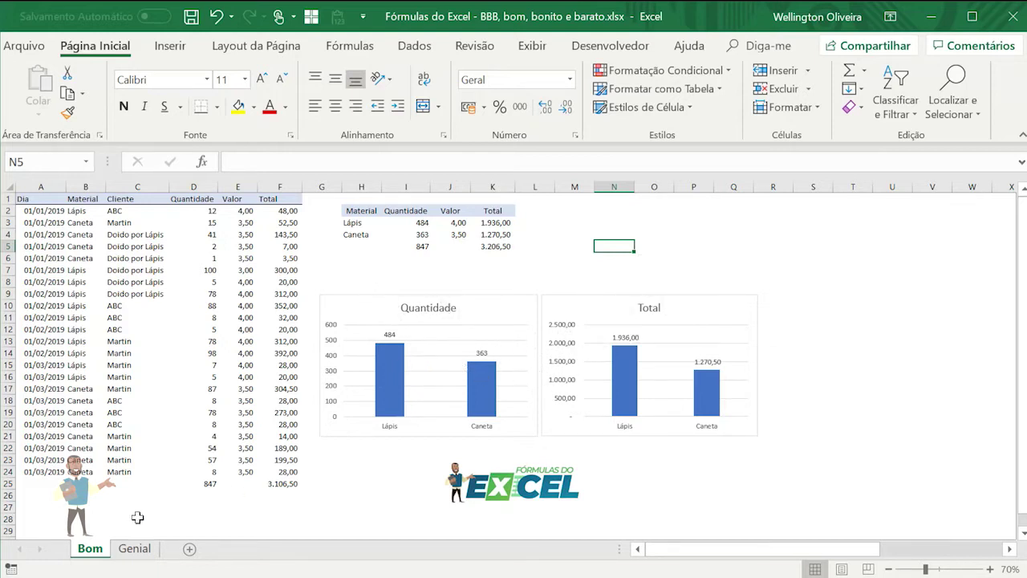
Step: Compare the Bom and Genial sheets, ending on Genial
left_click(134, 549)
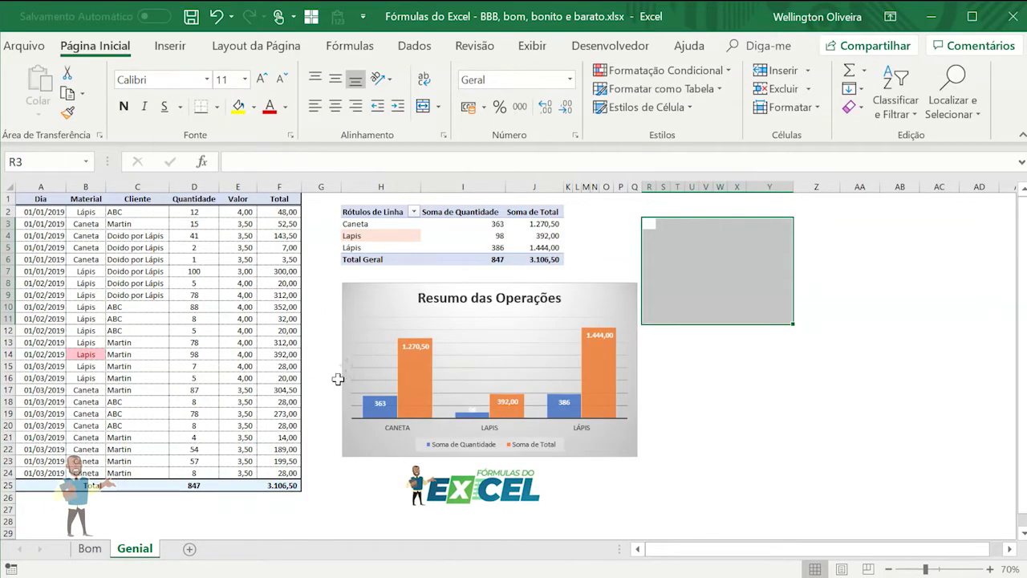
left_click(90, 548)
left_click(134, 548)
left_click(705, 390)
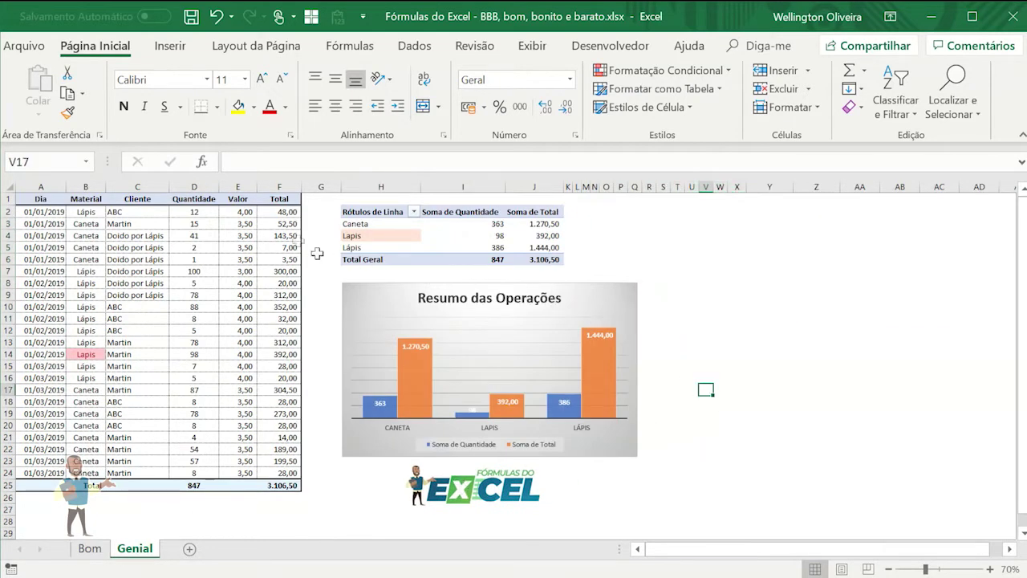
left_click(83, 552)
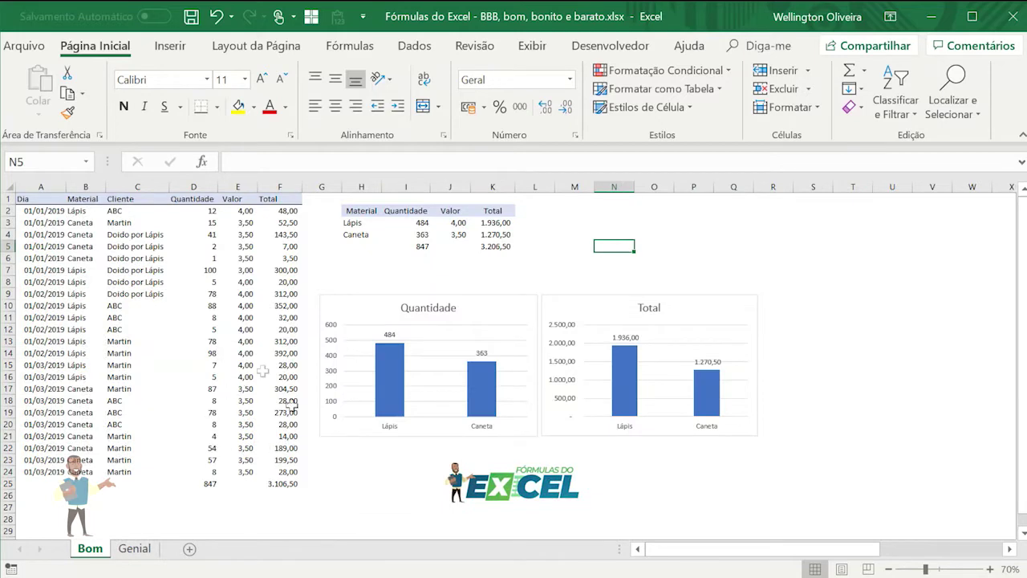
left_click(137, 555)
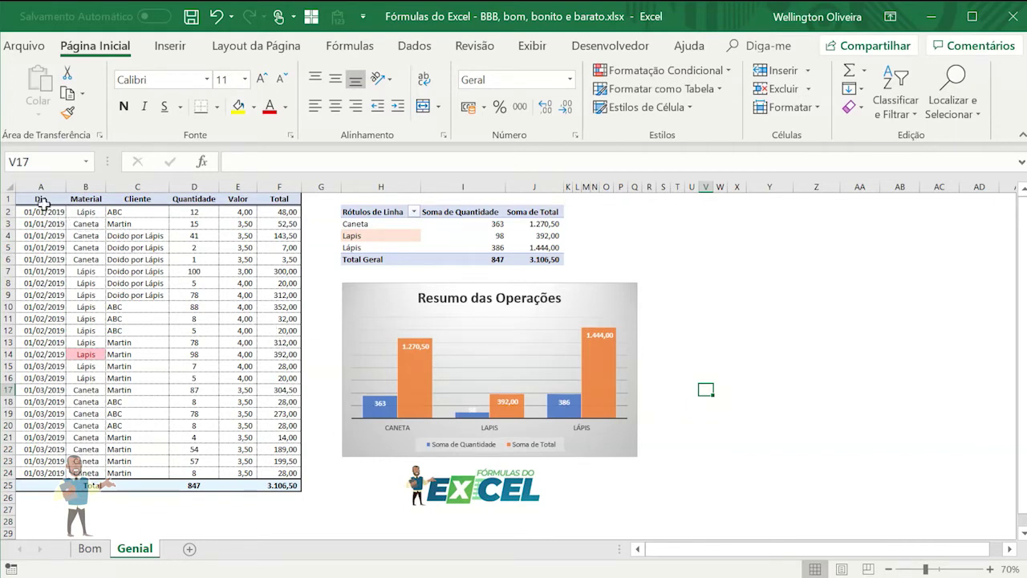
Step: Examine the formatted data table on Genial, its pivot table values, and the Resumo das Operações chart
left_click_drag(33, 199, 273, 284)
left_click(183, 236)
left_click_drag(41, 199, 269, 186)
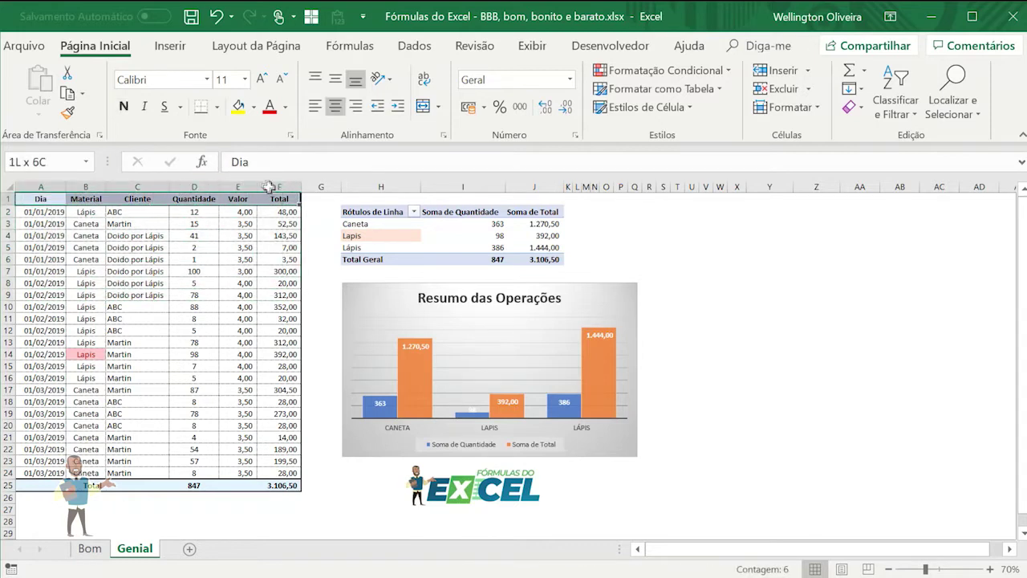
left_click_drag(249, 225, 275, 487)
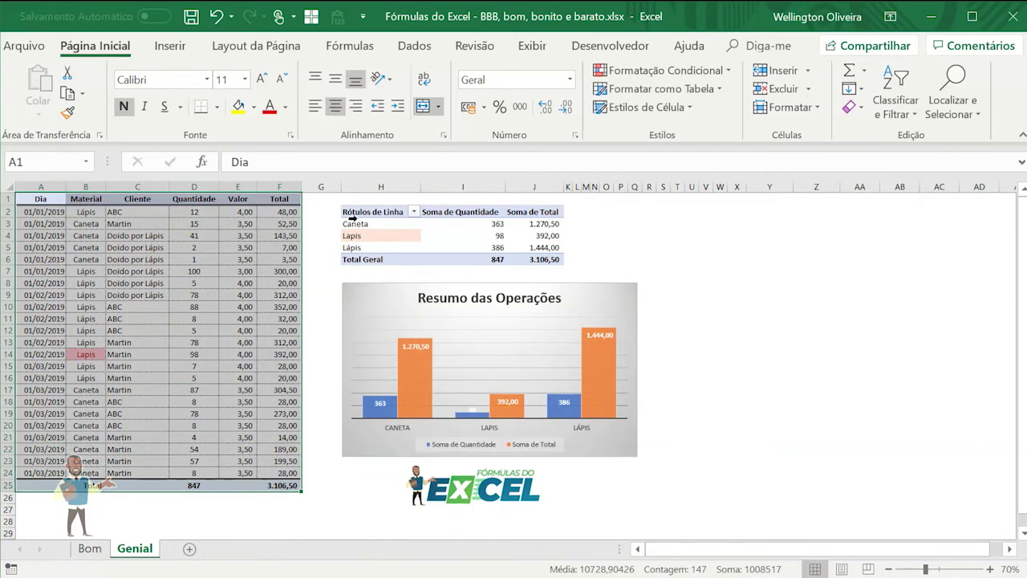
left_click_drag(367, 212, 534, 258)
left_click(499, 227)
left_click(497, 259)
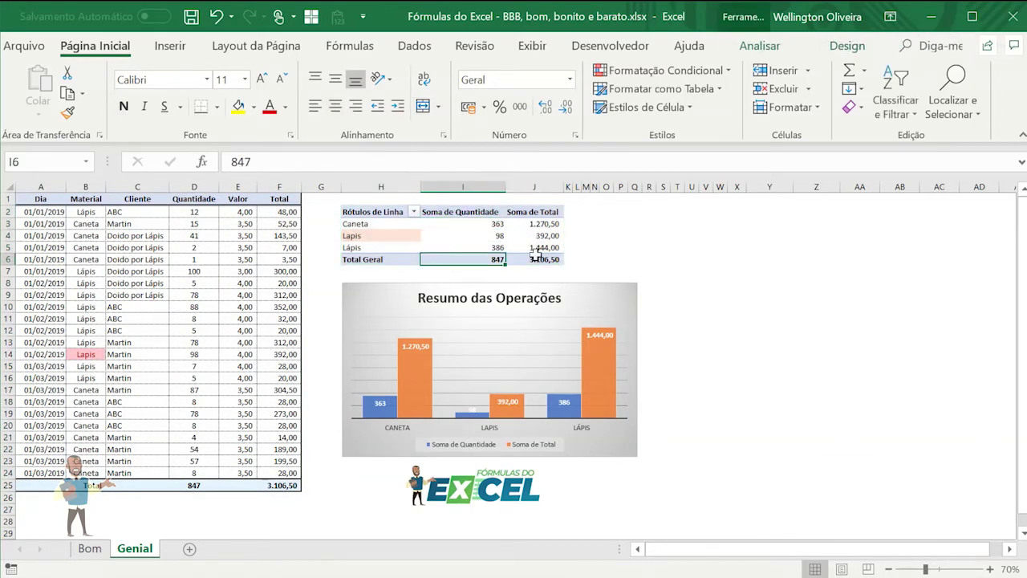
left_click(533, 235)
left_click(534, 212)
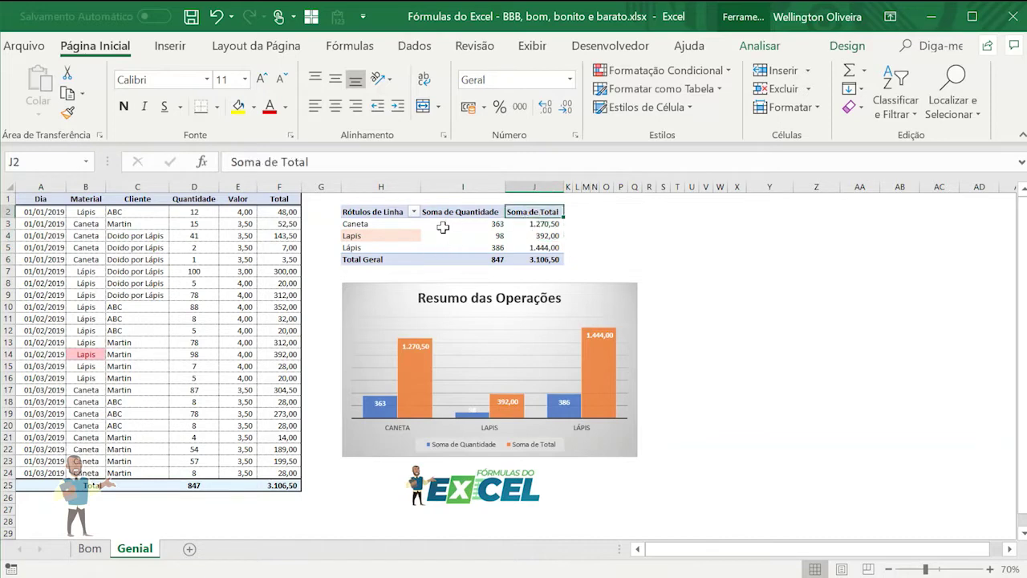
left_click(607, 287)
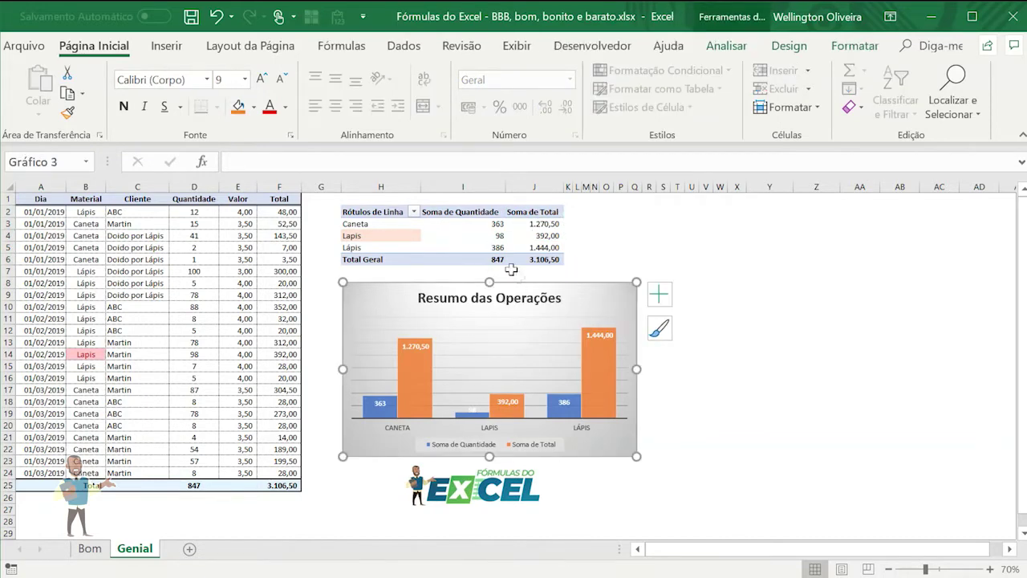
left_click(491, 234)
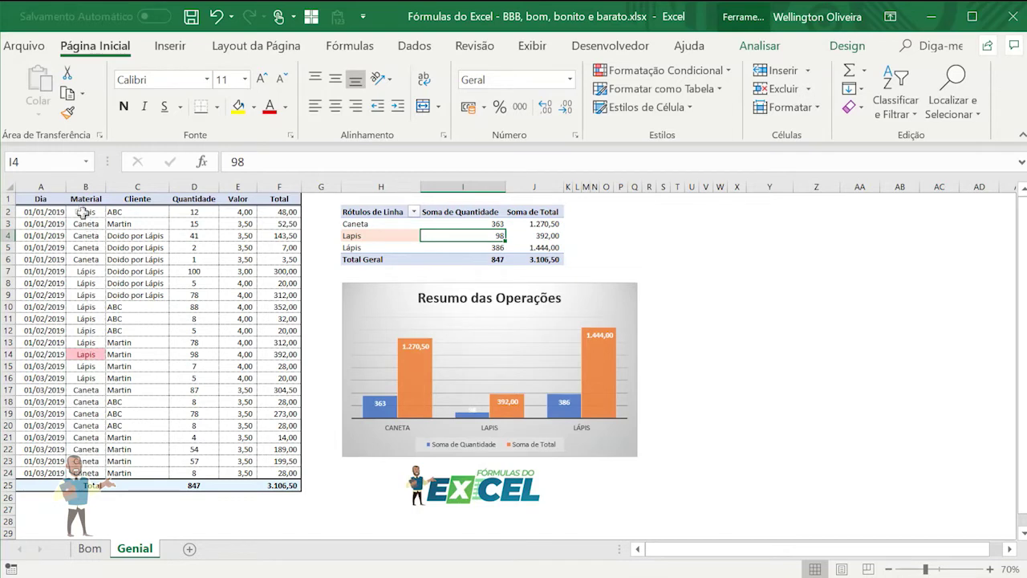
Step: Try setting the highlighted Material entry in B14 to "Lápis" and undo that change
left_click(88, 359)
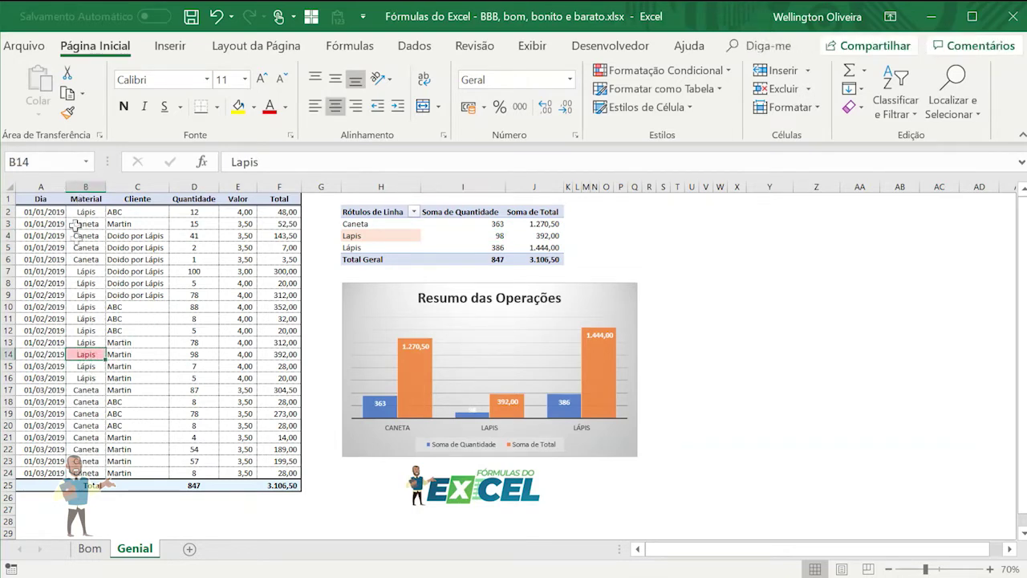
type("Lápis")
key("Return")
key("ctrl+z")
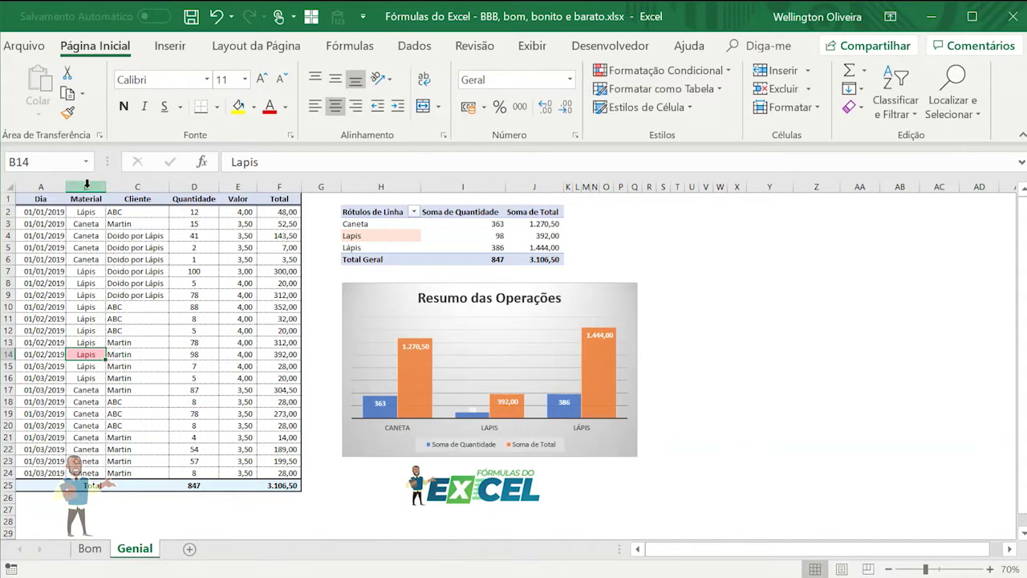
Step: Change the Material entry in cell B10 to the unaccented "Lapis"
left_click(81, 307)
double_click(82, 307)
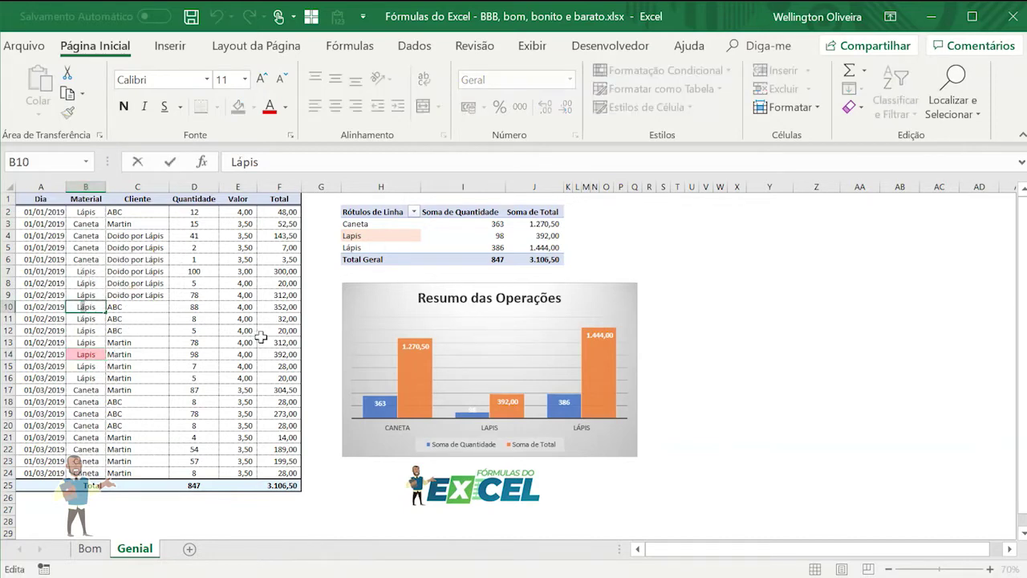
key("Return")
key("Up")
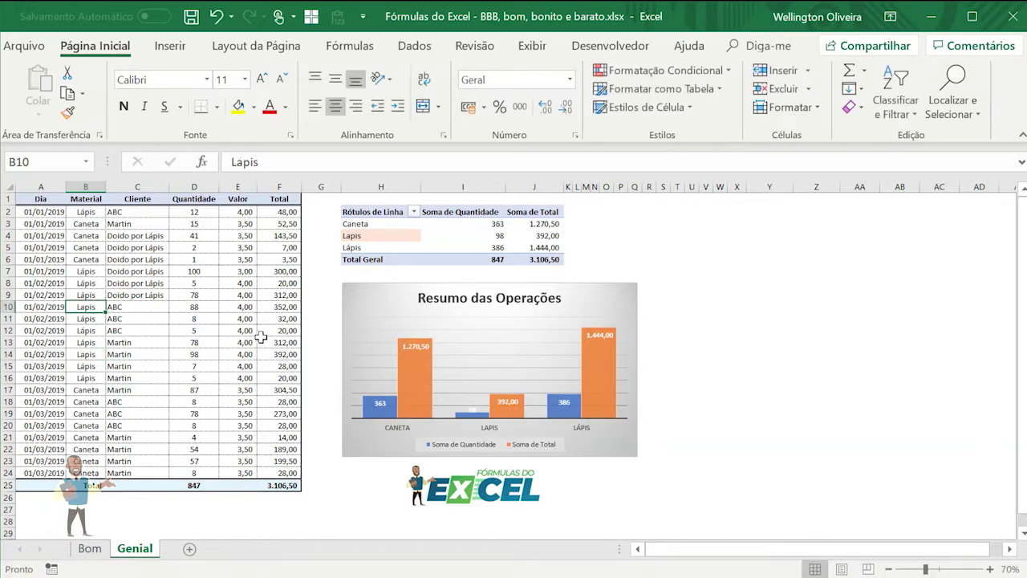
Step: Restore the accent in cell B10 so that it reads "Lápis"
left_click(96, 355)
double_click(85, 307)
key("BackSpace")
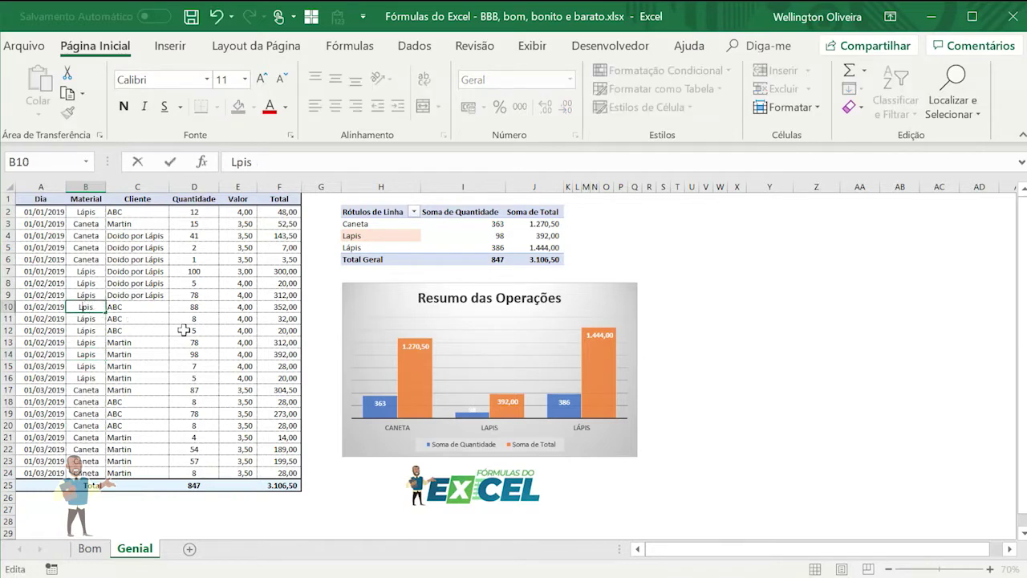
type("á")
key("Return")
Step: Examine the Material entries in B7:B16, comparing the highlighted B14 with the neighbouring cell B15
key("Down")
key("Down")
key("Down")
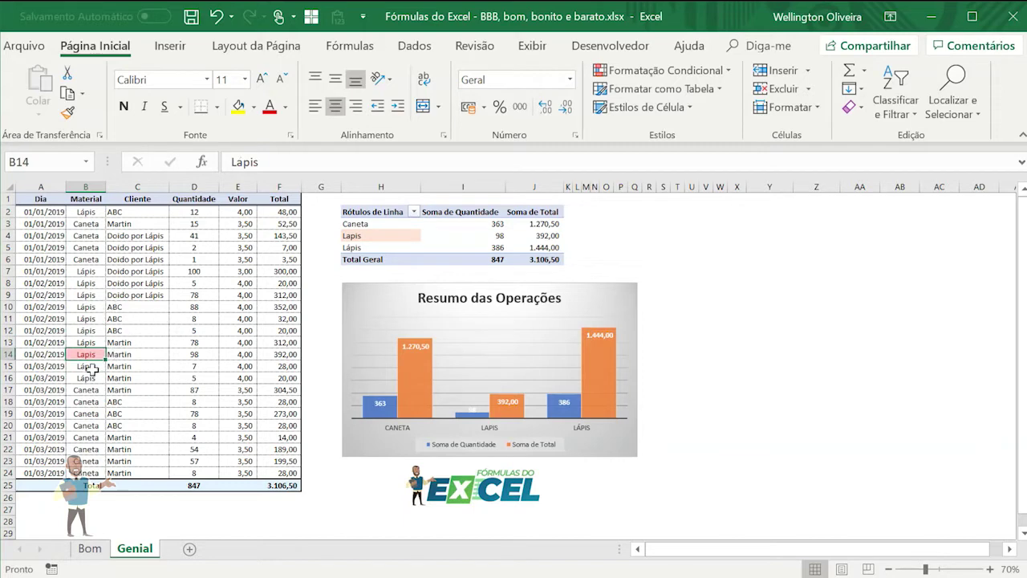
left_click(103, 343)
left_click_drag(99, 277, 80, 378)
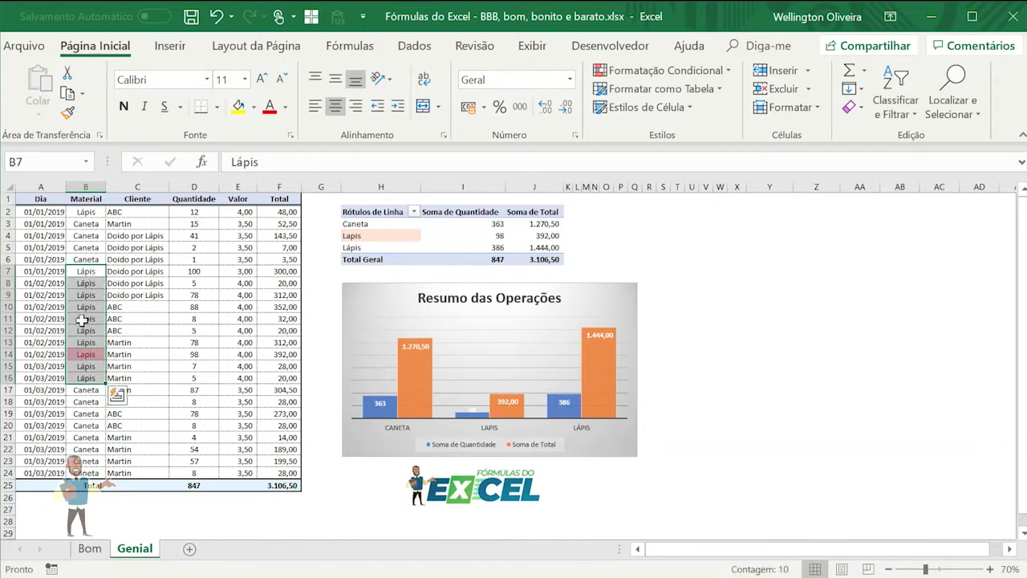
left_click_drag(85, 275, 92, 378)
left_click(80, 357)
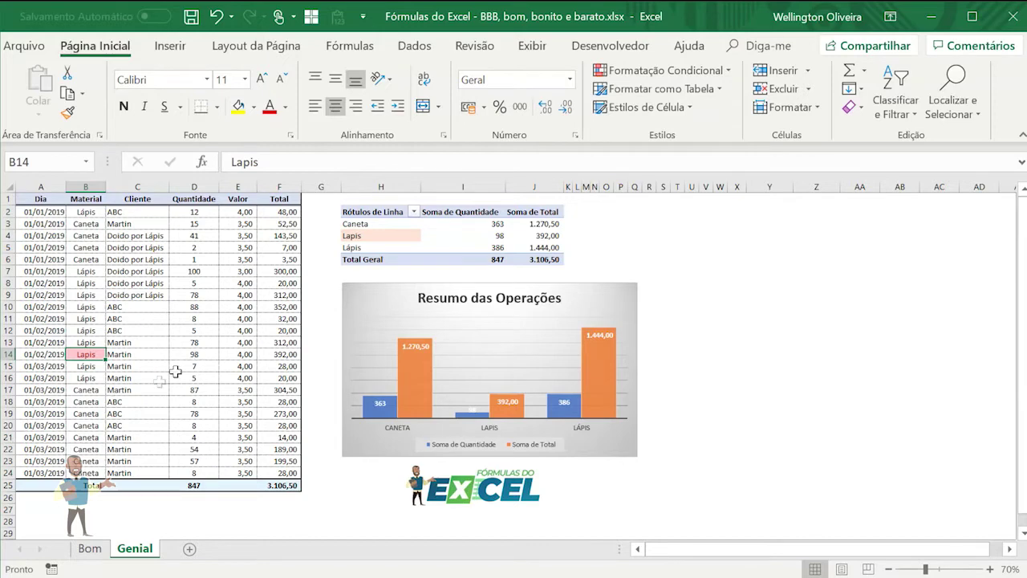
left_click(91, 367)
left_click_drag(88, 353, 94, 366)
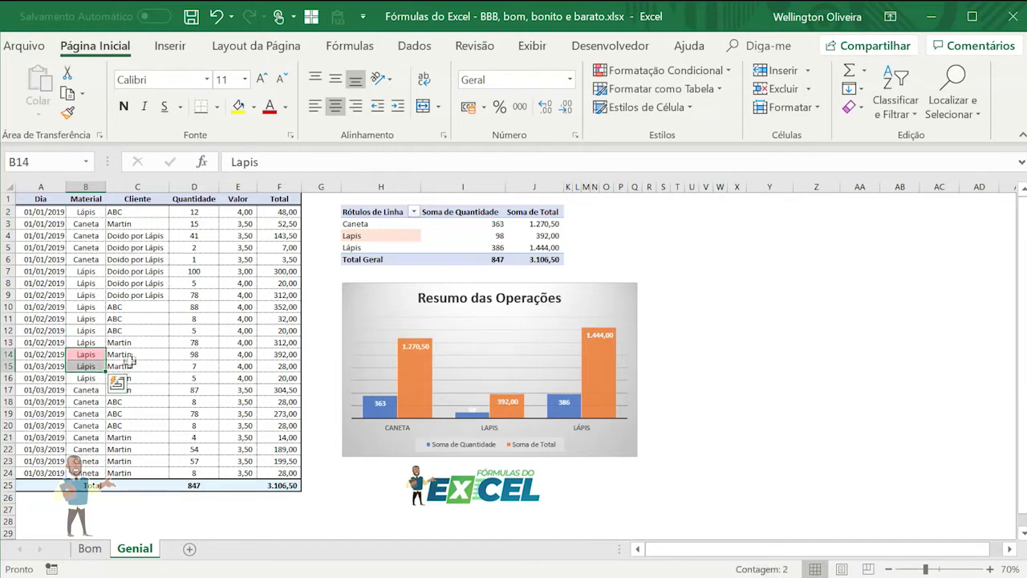
left_click(94, 354)
key("Down")
key("Up")
key("Down")
key("Up")
key("Down")
Step: On the Bom sheet, change the Material entry in cell B12 to the unaccented "Lapis"
left_click(87, 544)
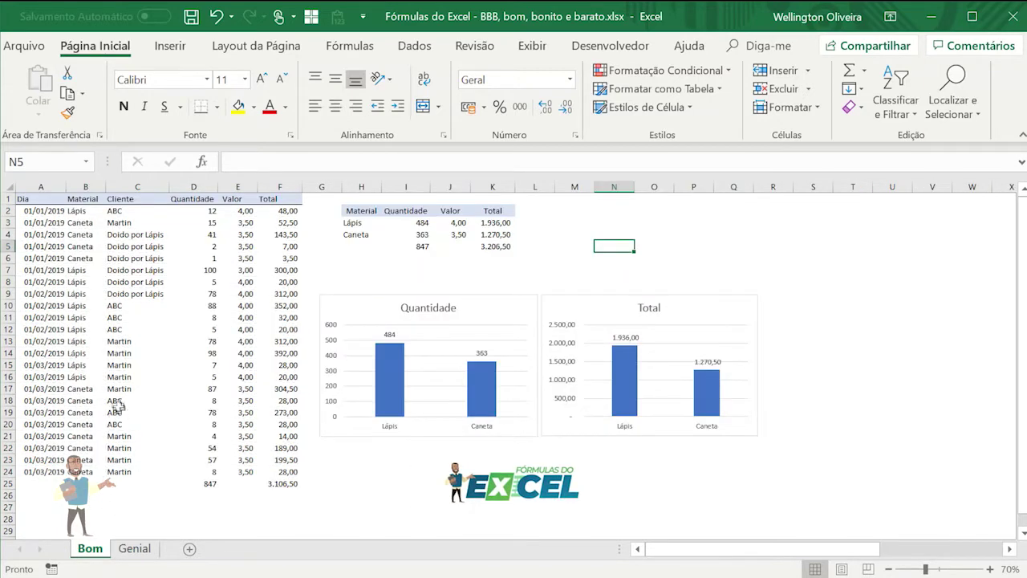
left_click(79, 329)
key("ctrl+Up")
double_click(79, 329)
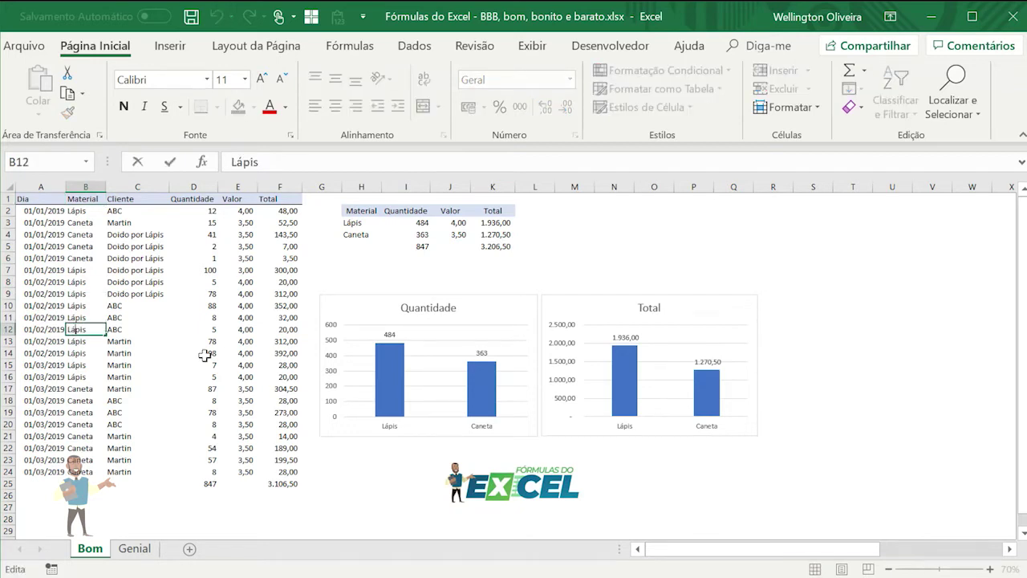
key("Return")
left_click(70, 329)
Step: Compare the summary table's totals with the source data's quantity total, and check the Quantidade and Total charts
left_click_drag(353, 222, 503, 245)
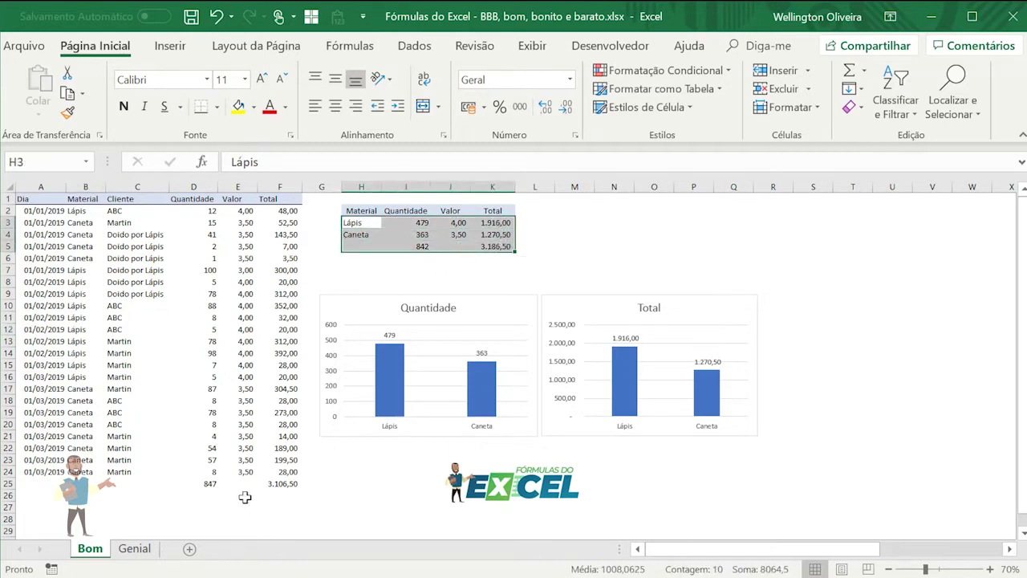
left_click(207, 485)
left_click(422, 246)
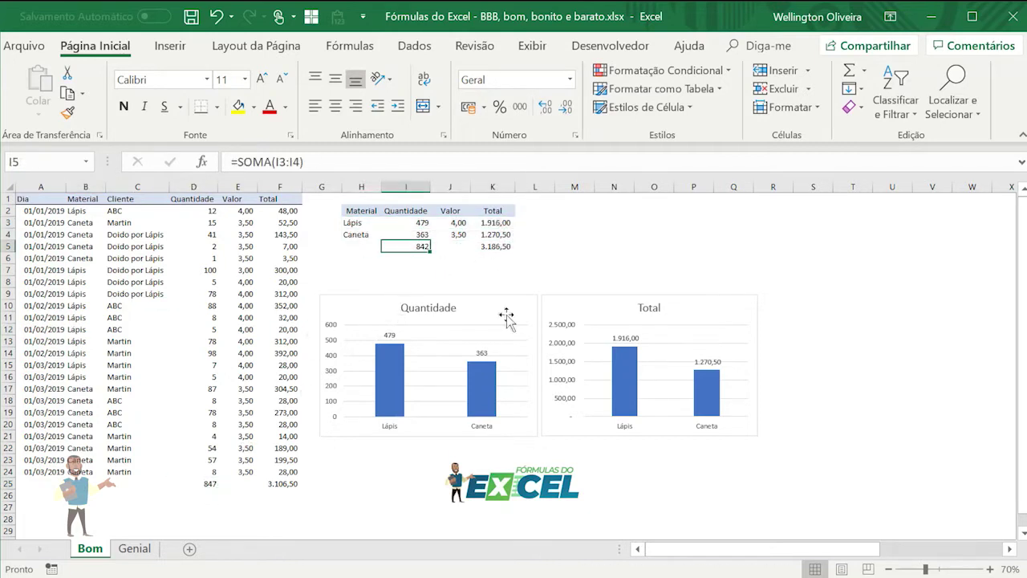
left_click(488, 323)
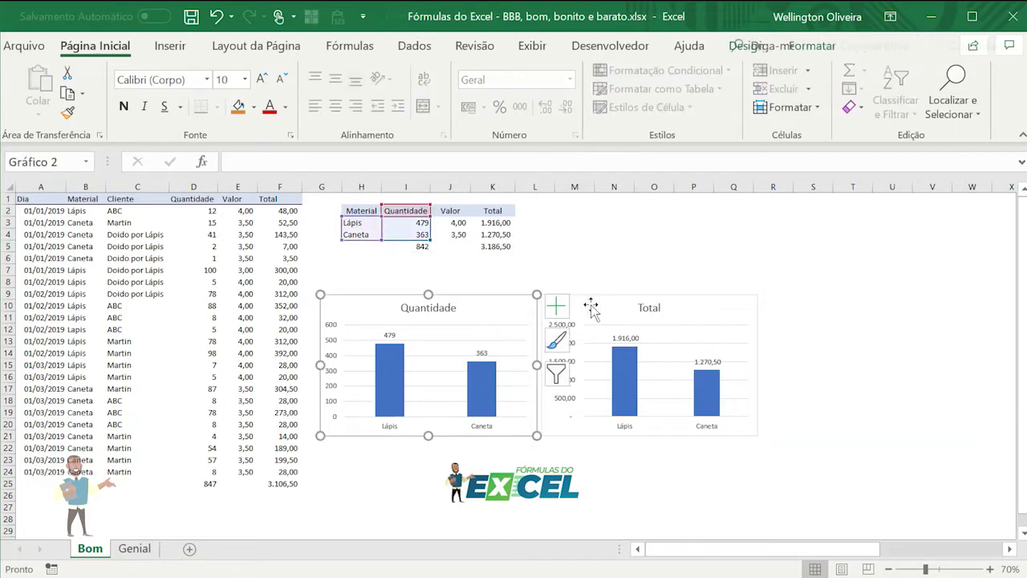
left_click(639, 293)
left_click(619, 247)
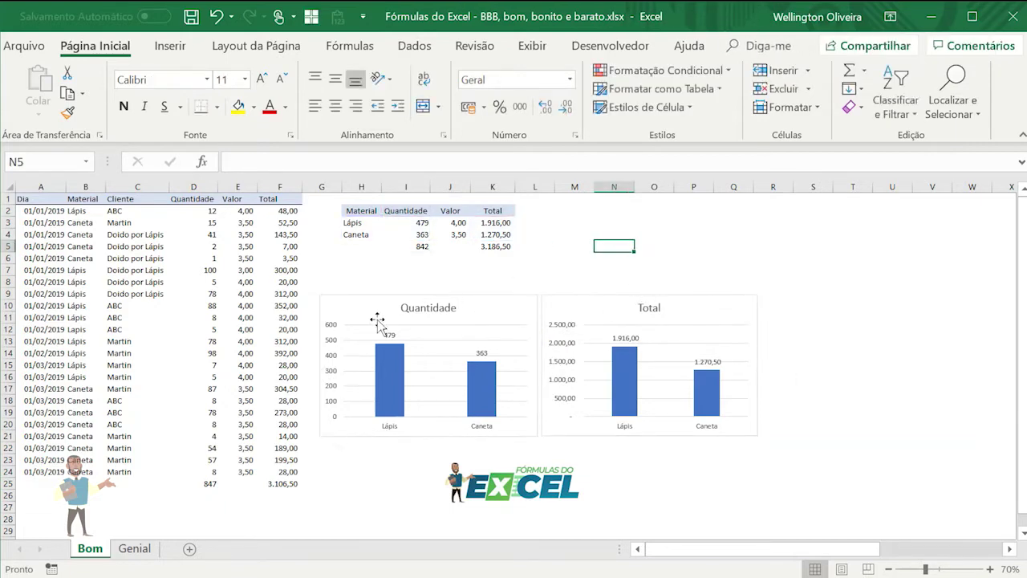
Step: Return to the Genial sheet and refresh the pivot table
left_click(135, 549)
left_click(85, 355)
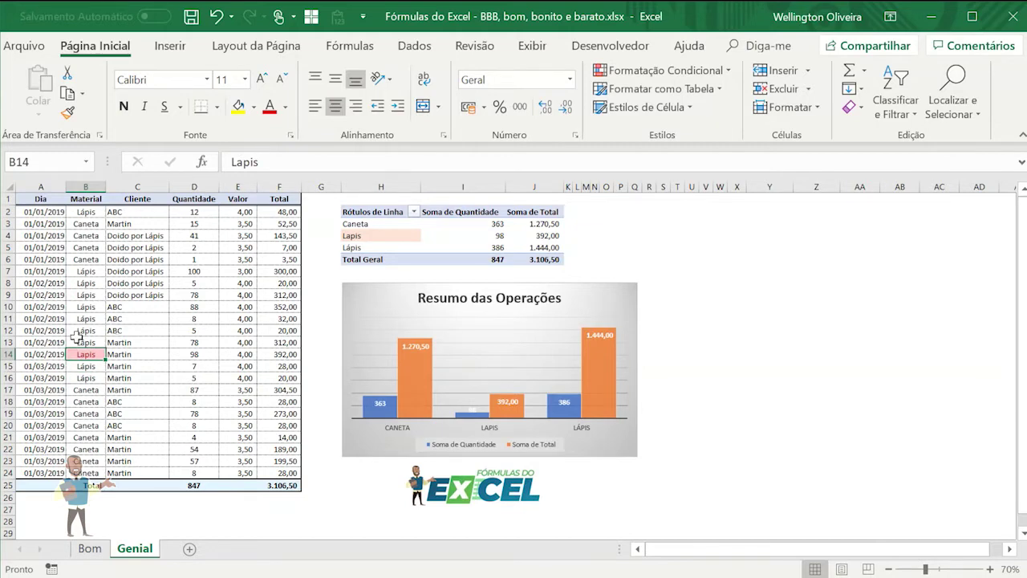
left_click(387, 241)
right_click(431, 239)
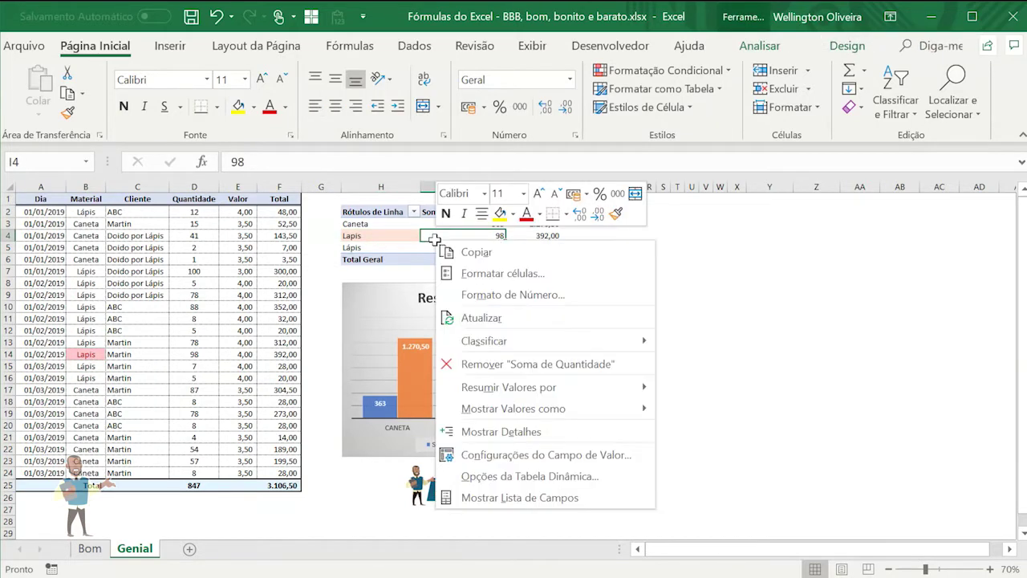
left_click(482, 318)
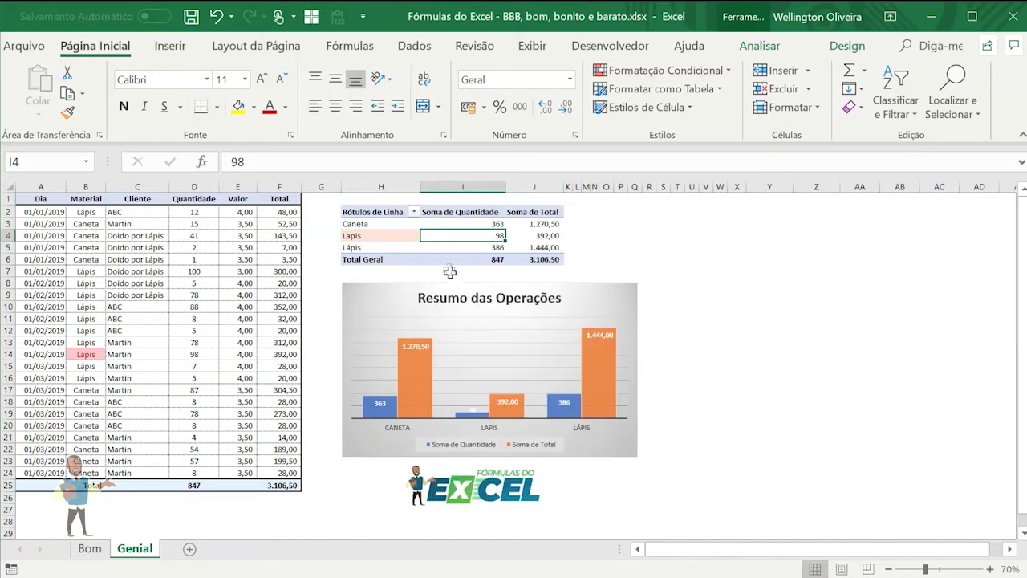
Step: On the Genial sheet, correct the Material entry in cell B14 to "Lápis" and refresh the pivot table
double_click(85, 353)
key("BackSpace")
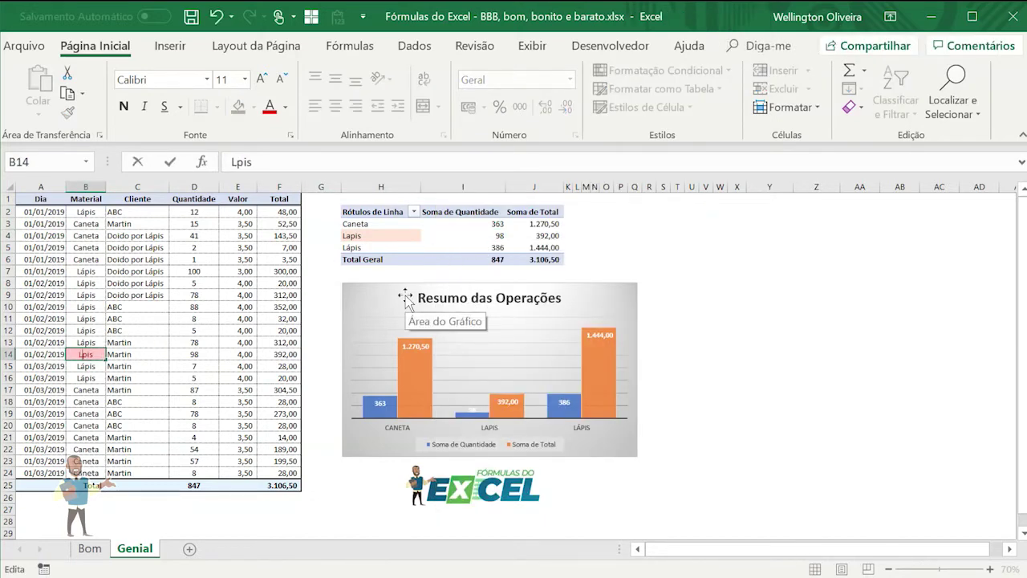
key("ctrl+Return")
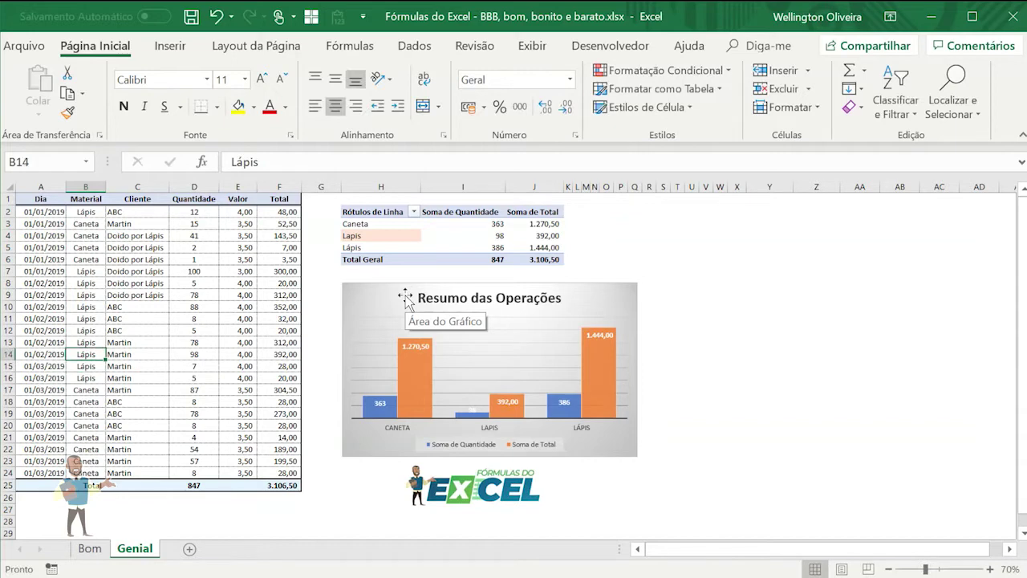
right_click(397, 236)
left_click(434, 290)
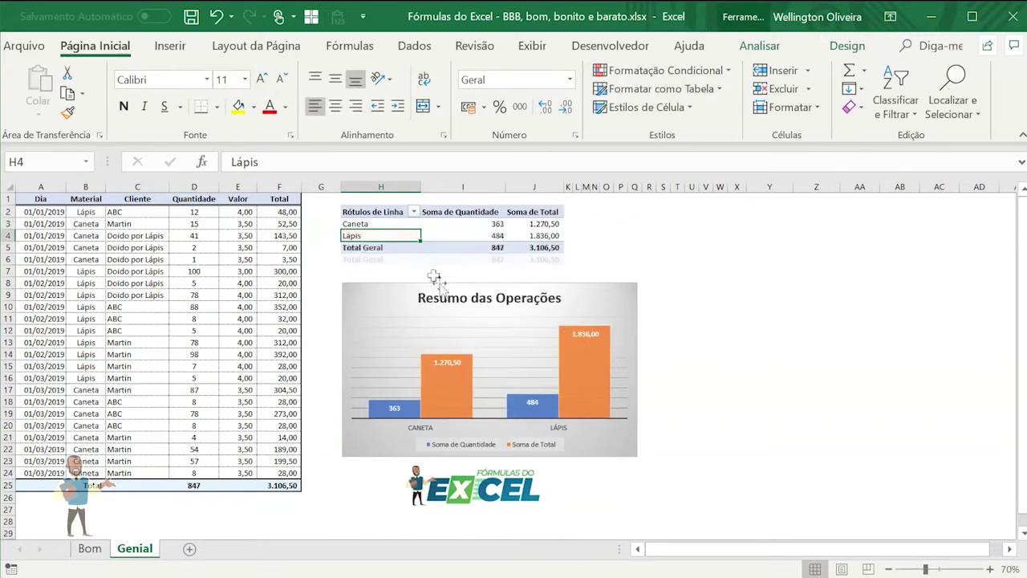
left_click(562, 293)
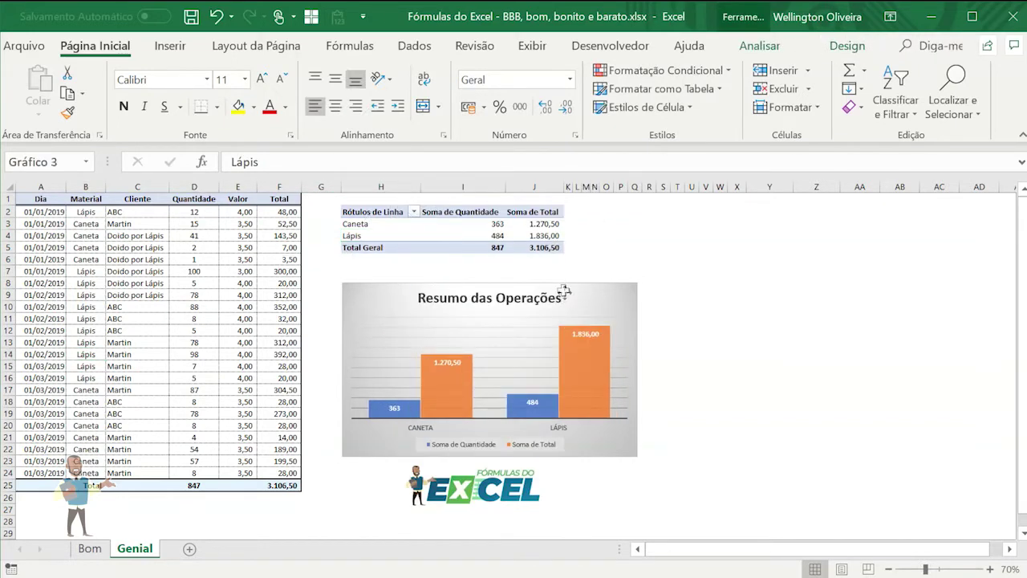
Step: Compare the Bom and Genial sheets, and examine the header and row formatting of Genial's source table
left_click(91, 554)
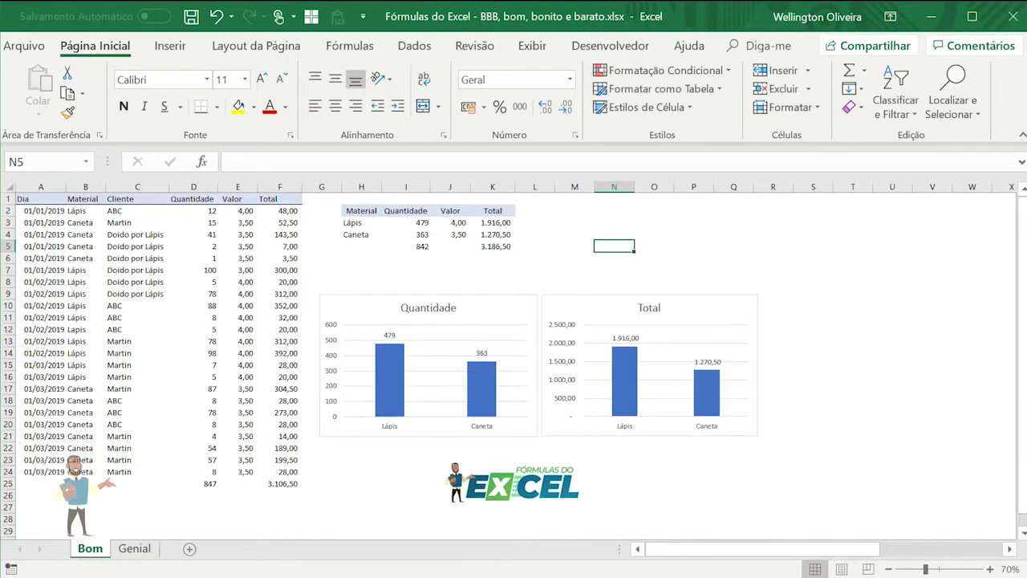
left_click(135, 549)
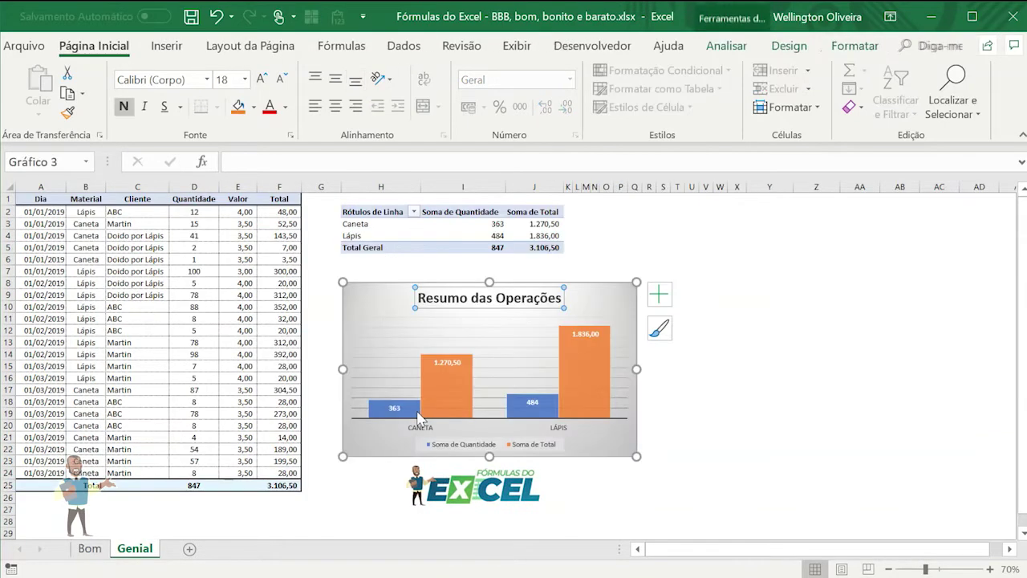
left_click(86, 283)
left_click(397, 224)
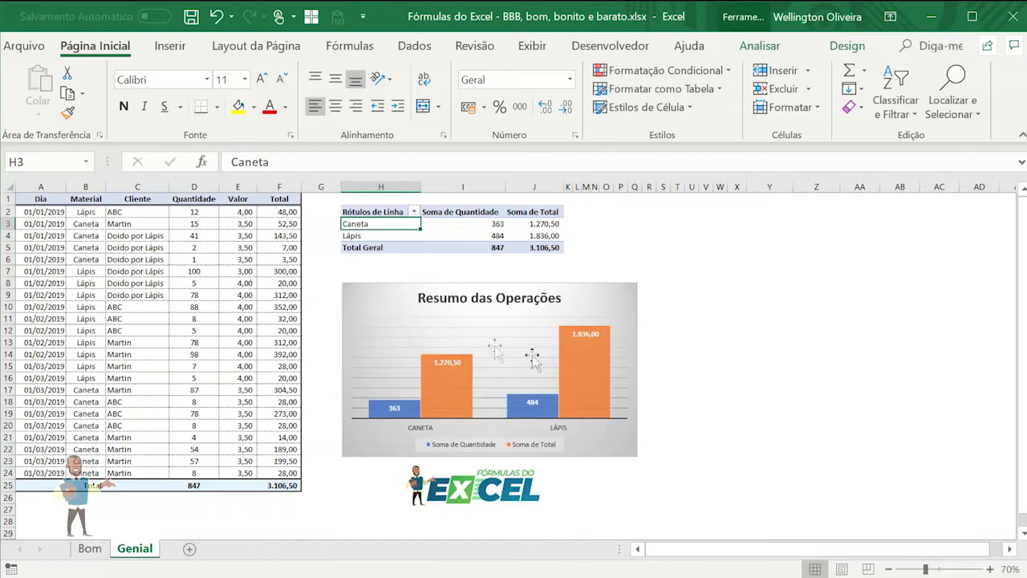
left_click_drag(42, 198, 275, 210)
left_click(61, 233)
left_click_drag(60, 234, 277, 462)
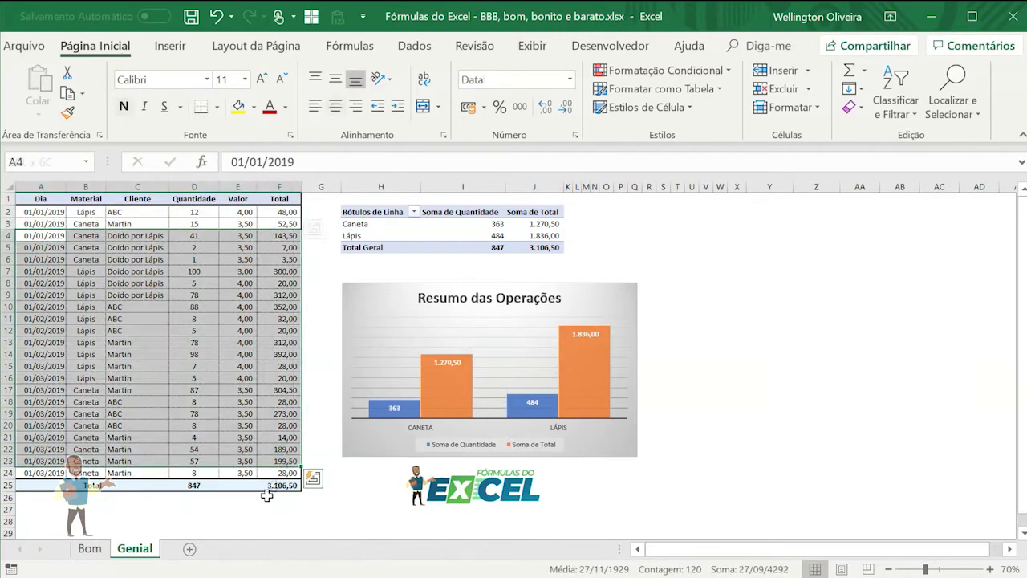
Step: On the Bom sheet, apply a top and double bottom border to the source table's header row A1:F1
left_click(90, 554)
left_click_drag(36, 199, 276, 199)
left_click_drag(32, 199, 284, 200)
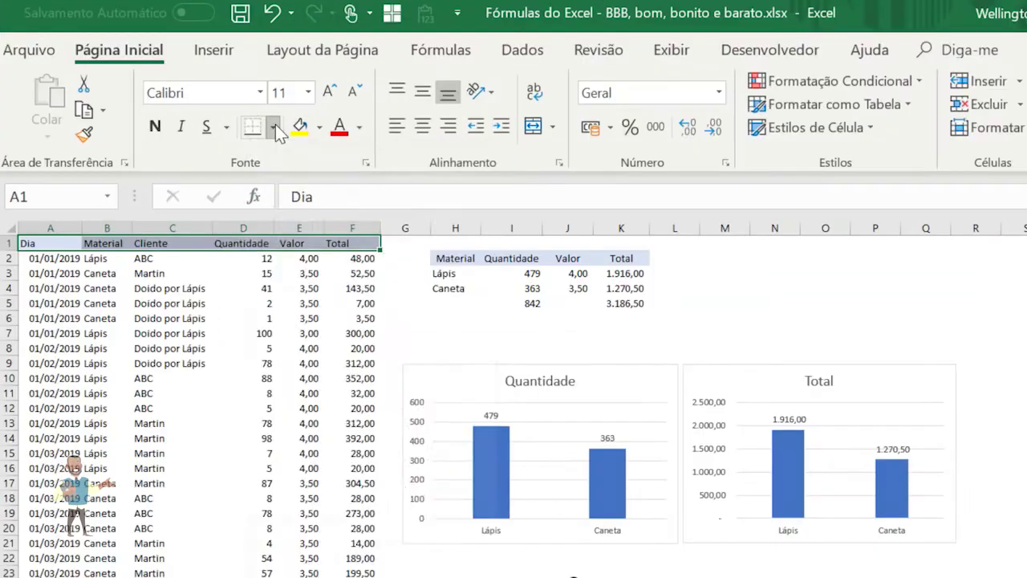
left_click(215, 106)
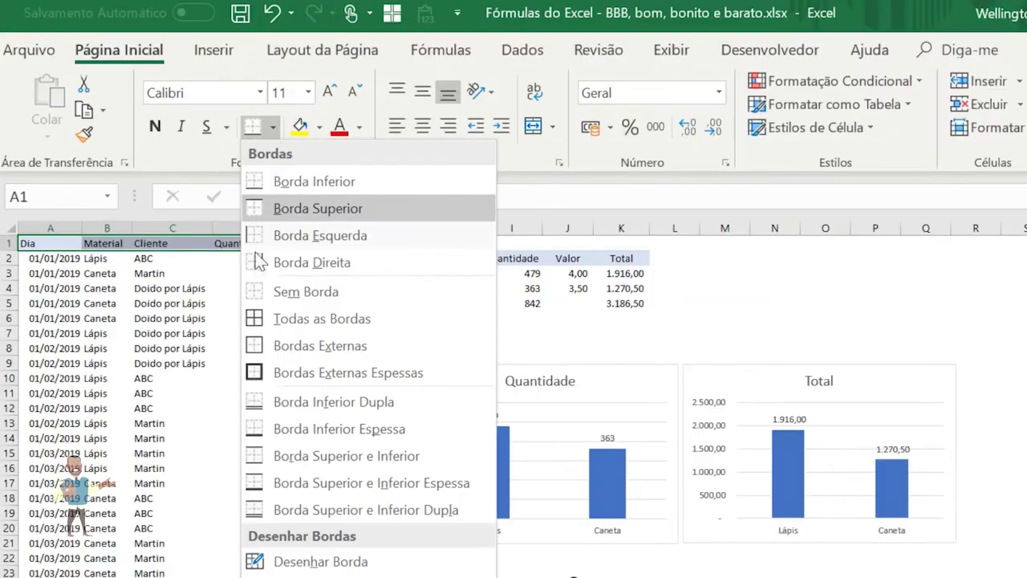
left_click(265, 512)
left_click(129, 395)
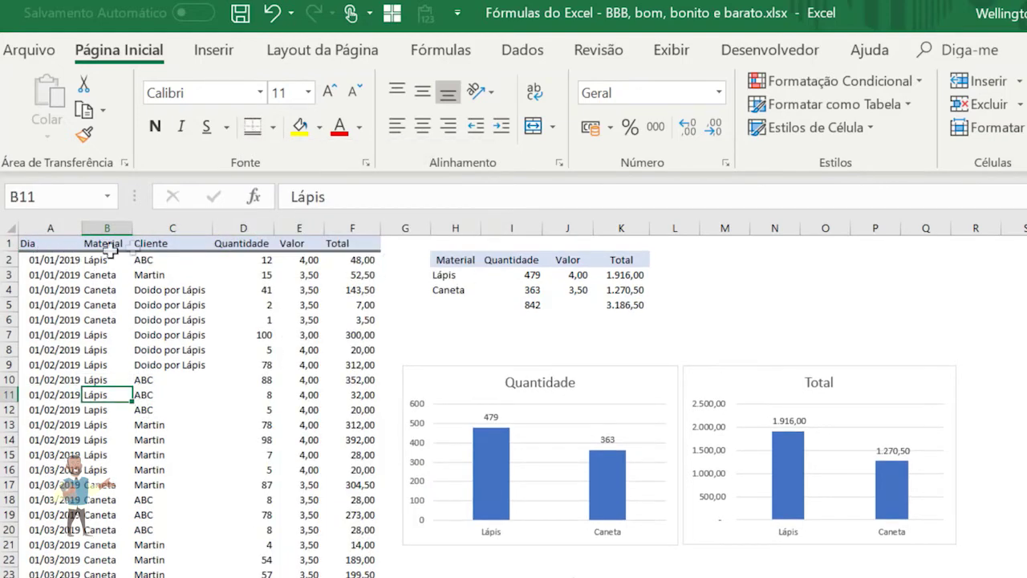
Step: Apply thick outside borders around the Bom sheet's source data, A1:F24
left_click_drag(33, 240, 361, 577)
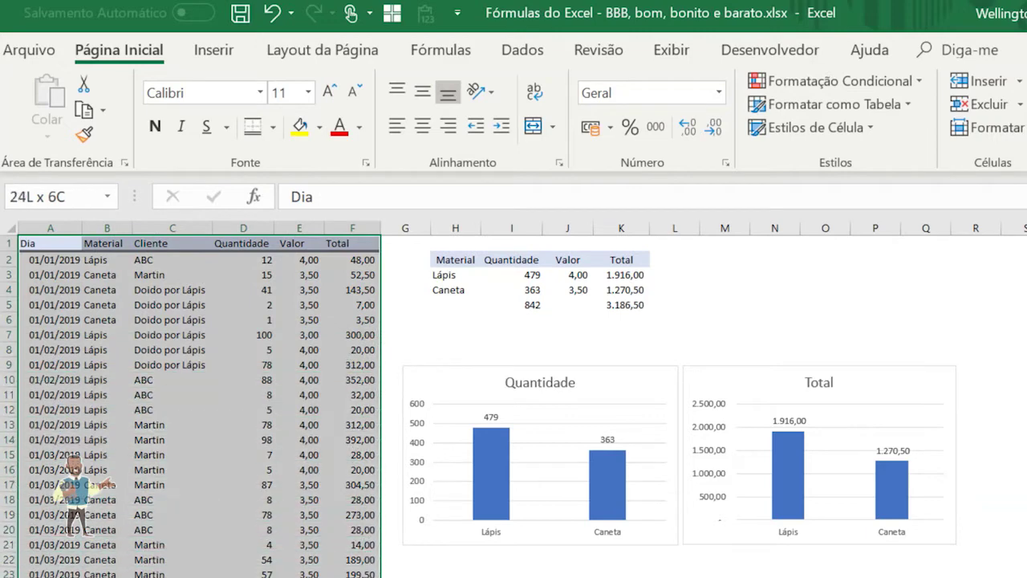
left_click(273, 127)
left_click(259, 370)
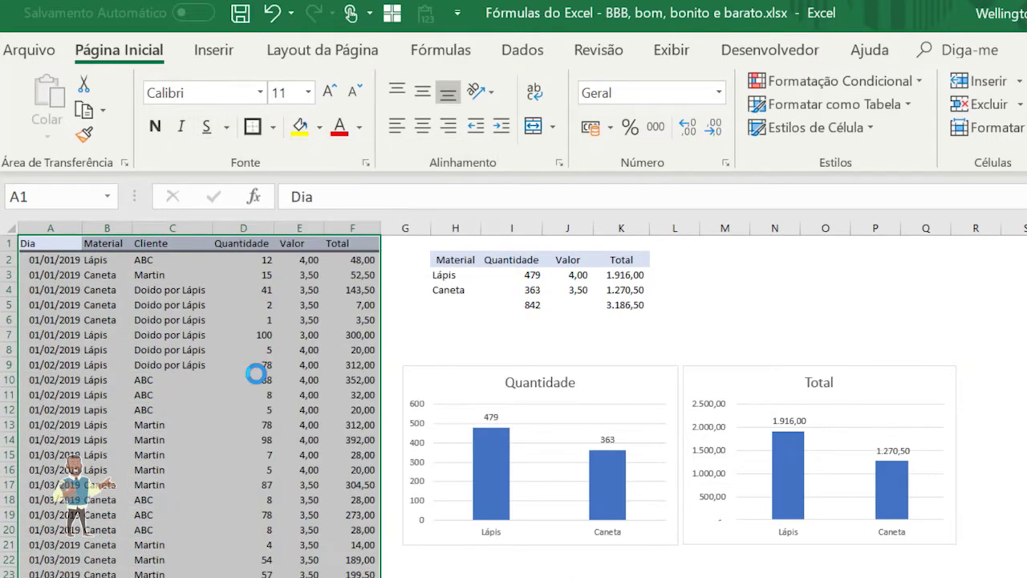
left_click(172, 438)
Step: Apply a double bottom border to the summary table's header row, H2:K2
left_click_drag(446, 261, 634, 259)
left_click(273, 126)
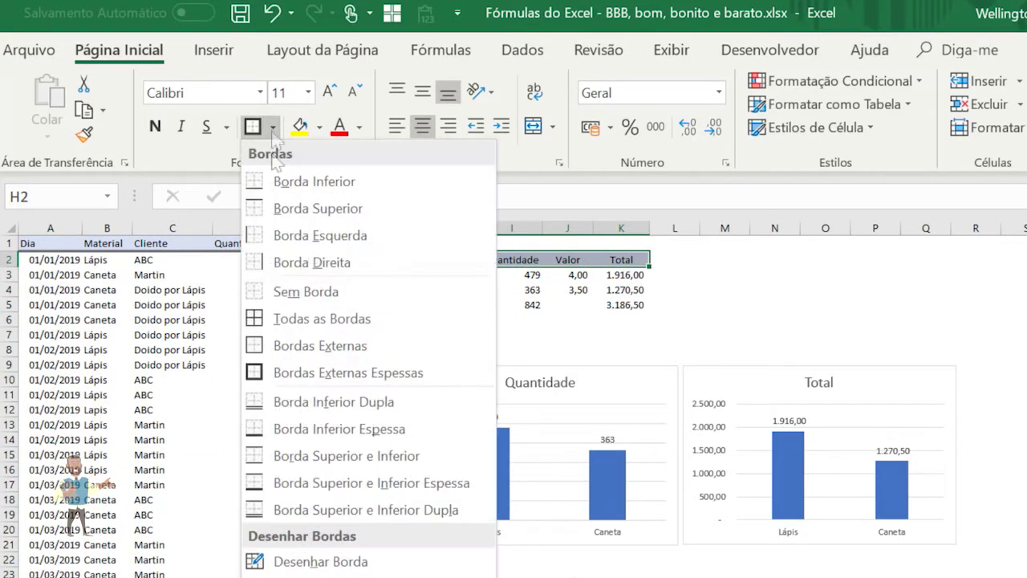
left_click(265, 401)
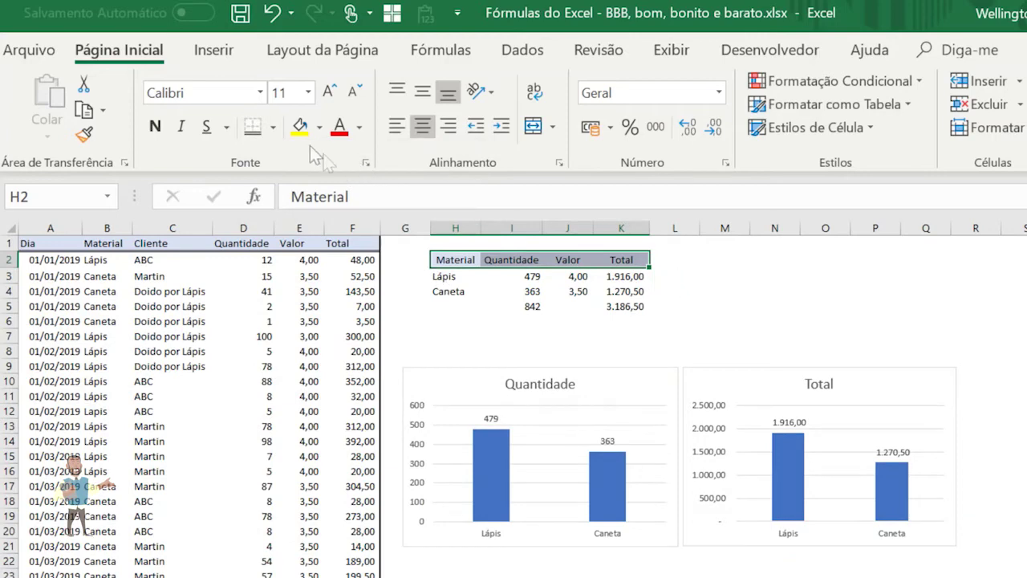
left_click(238, 336)
Step: Apply outside borders around the summary table range H2:K4
left_click_drag(442, 260, 633, 290)
left_click(273, 126)
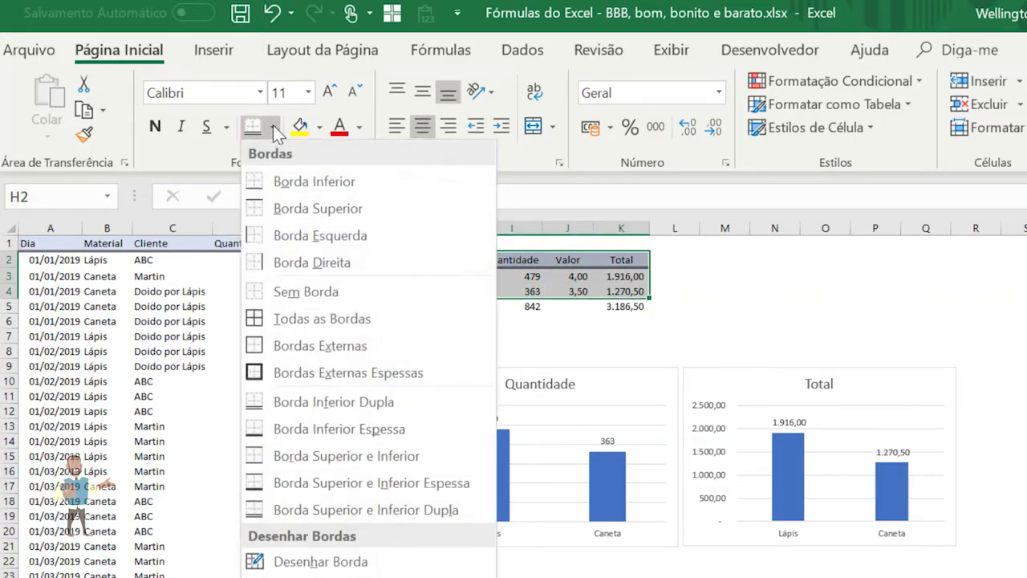
left_click(269, 346)
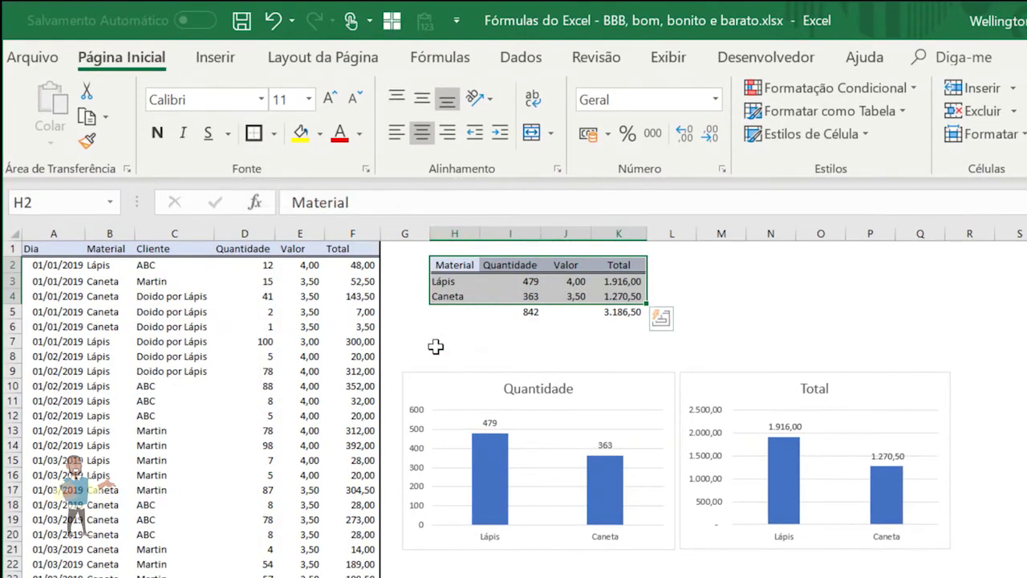
left_click(443, 322)
left_click(465, 260)
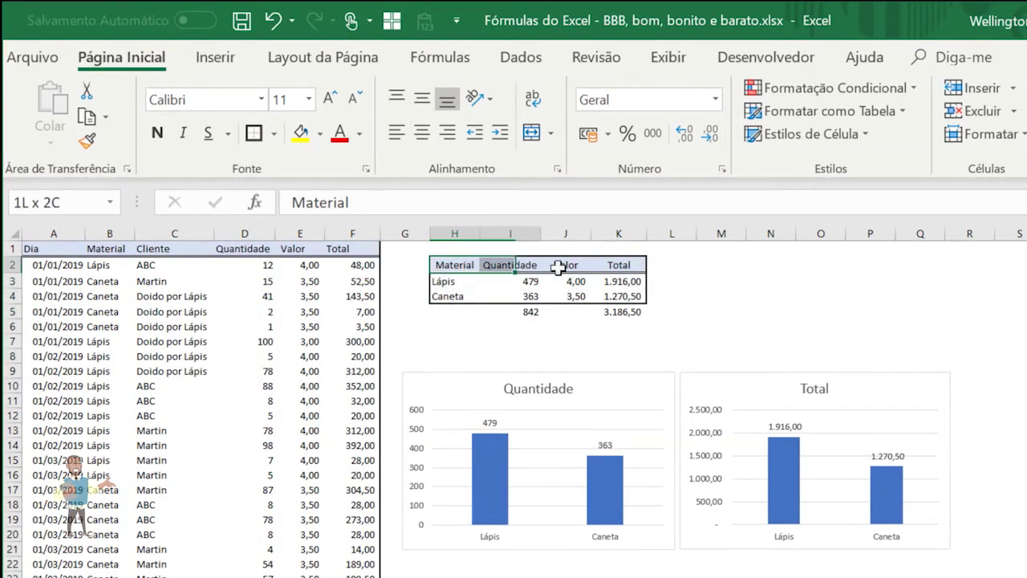
left_click_drag(536, 265, 619, 298)
left_click(275, 134)
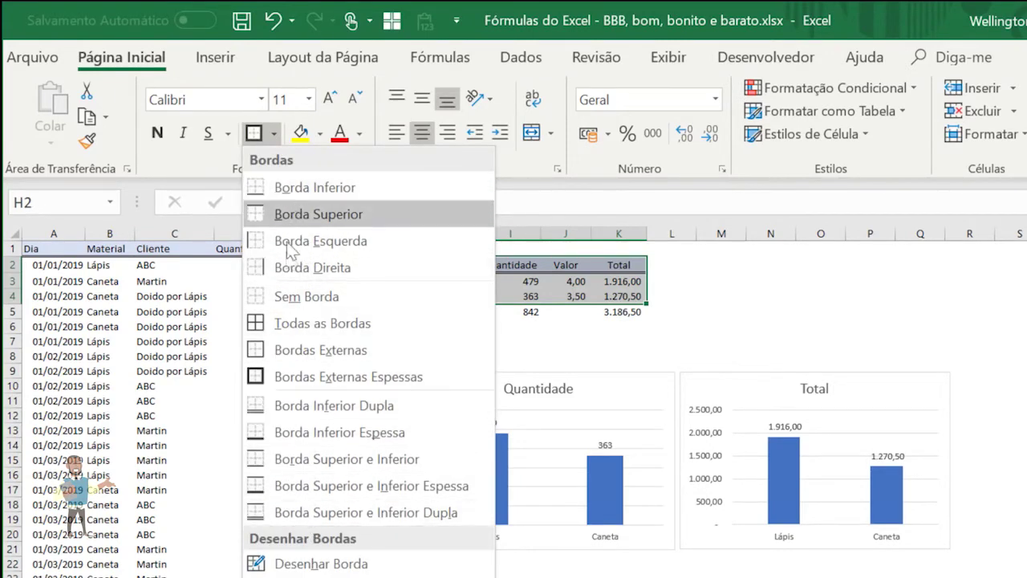
left_click(131, 390)
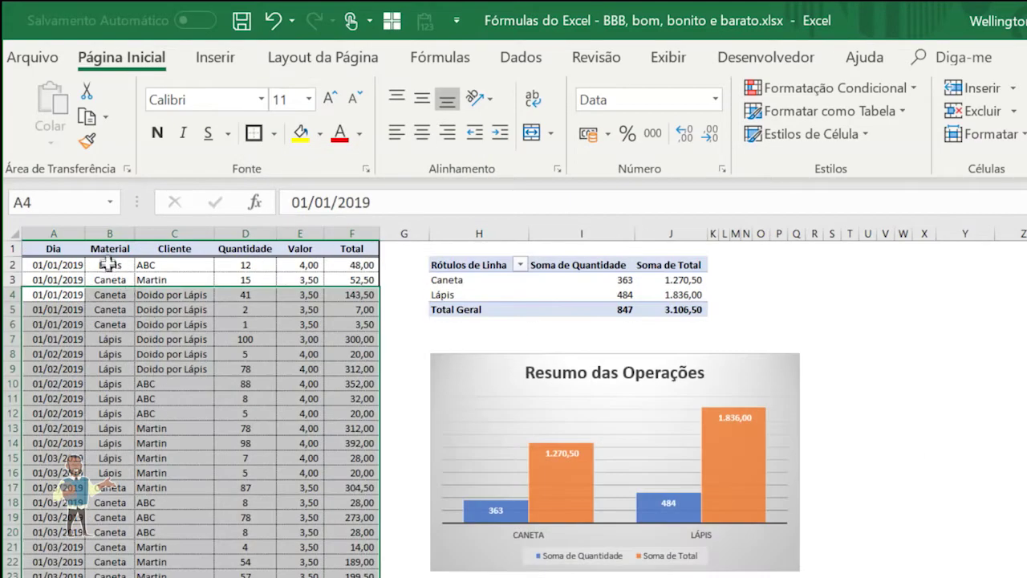
Step: On the Bom sheet, add inner borders in the thinnest line style with automatic colour to the data rows A2:F24
left_click_drag(69, 267, 369, 382)
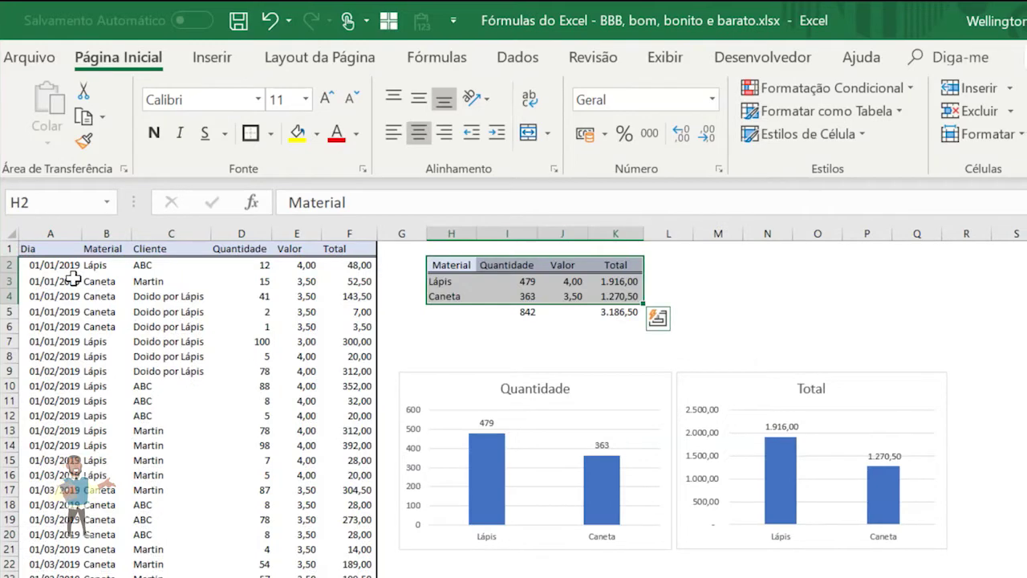
left_click_drag(72, 267, 345, 577)
left_click_drag(275, 473, 276, 474)
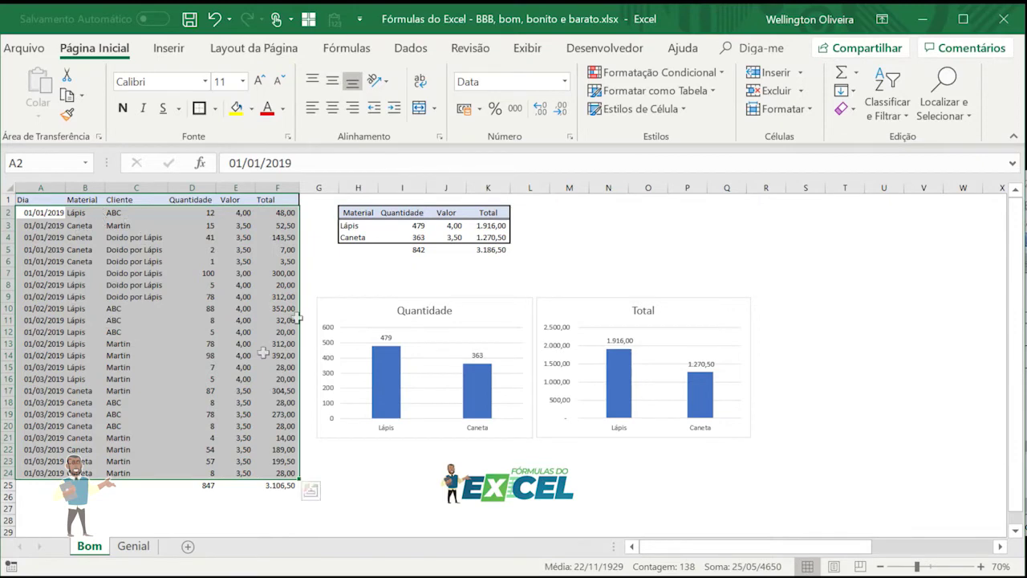
left_click(215, 109)
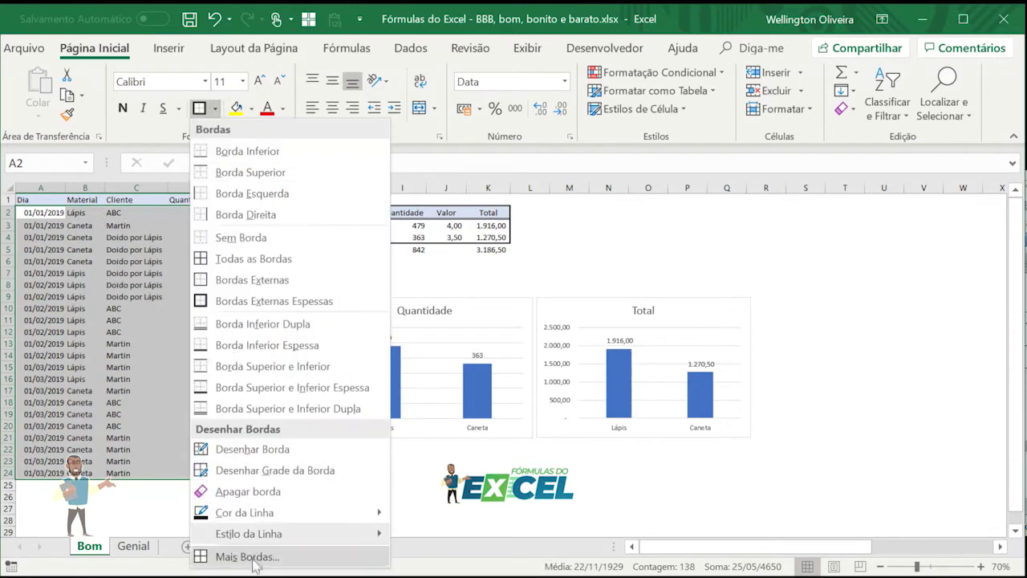
left_click(245, 553)
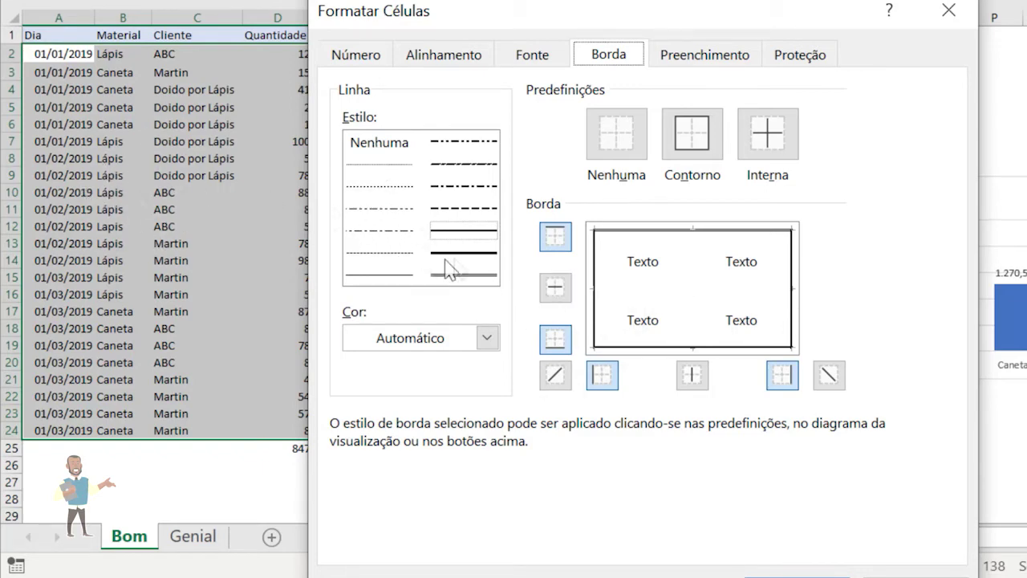
left_click(378, 167)
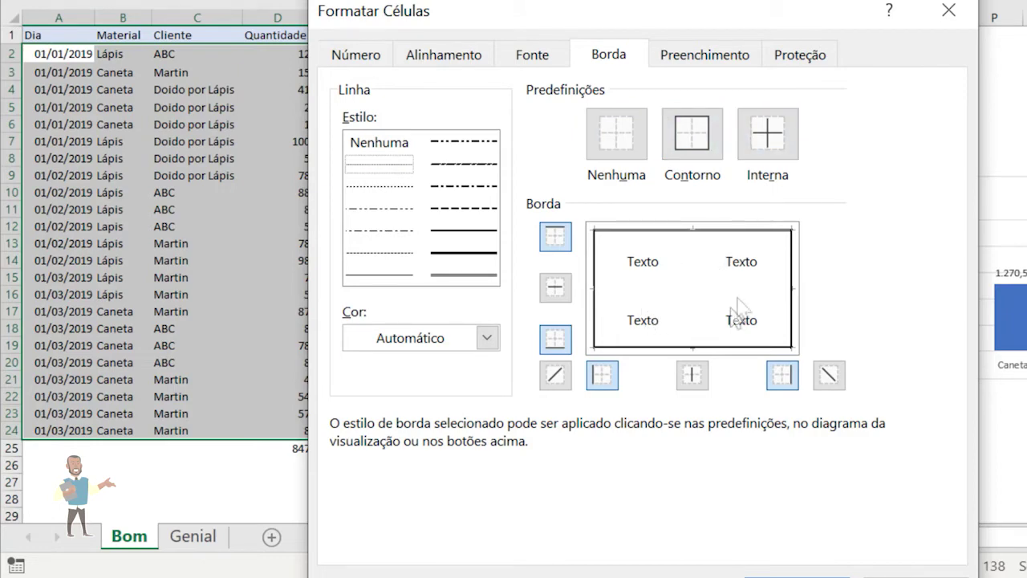
left_click(775, 146)
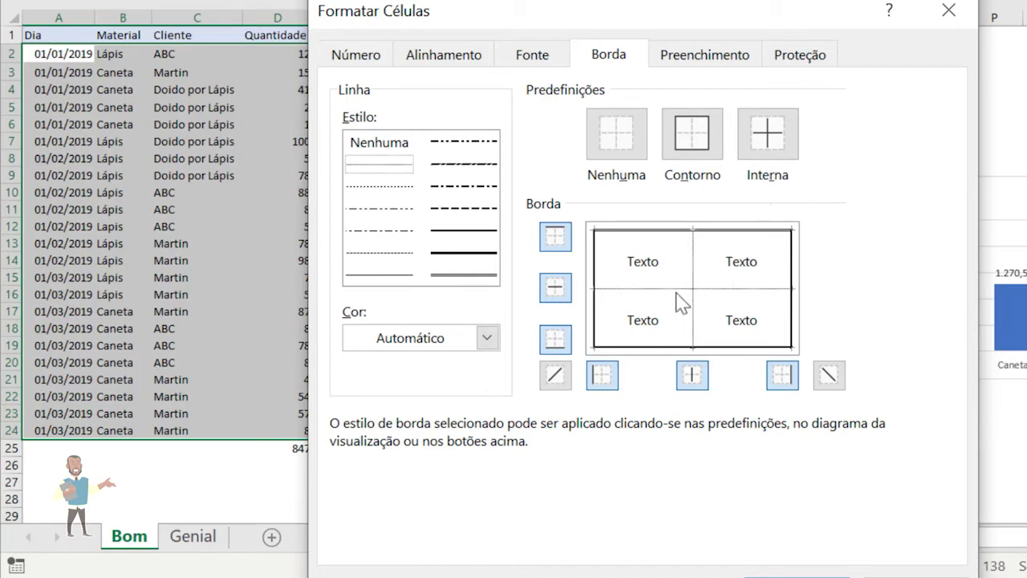
left_click(796, 577)
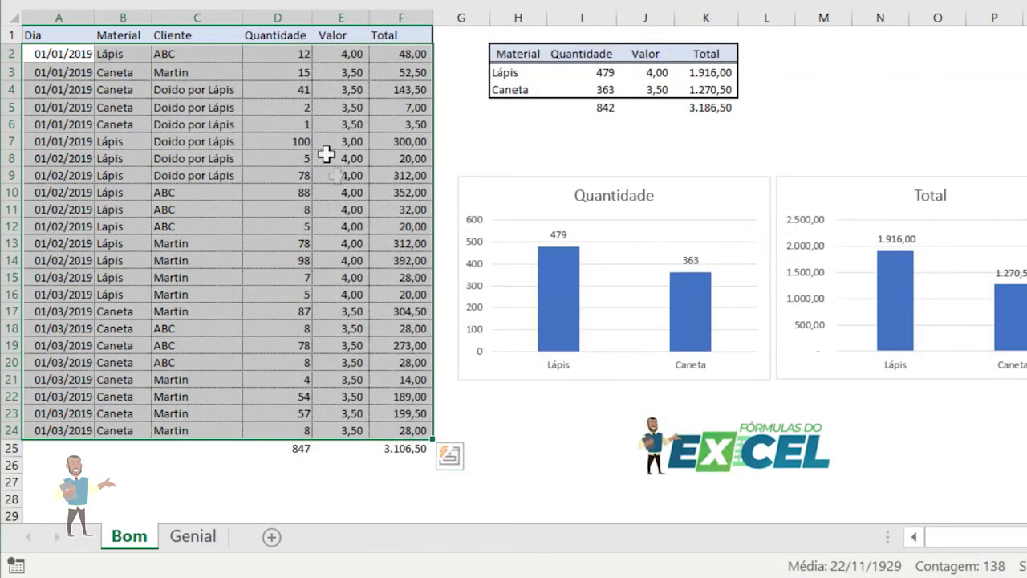
left_click(254, 124)
left_click_drag(74, 58, 422, 426)
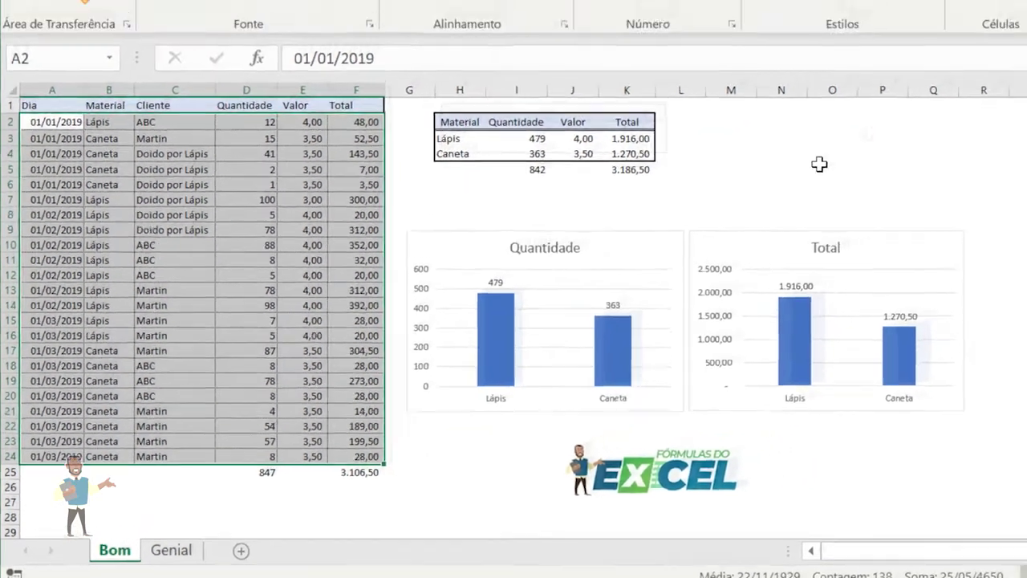
Step: Show the gridlines on the Bom sheet
left_click(881, 107)
left_click(559, 39)
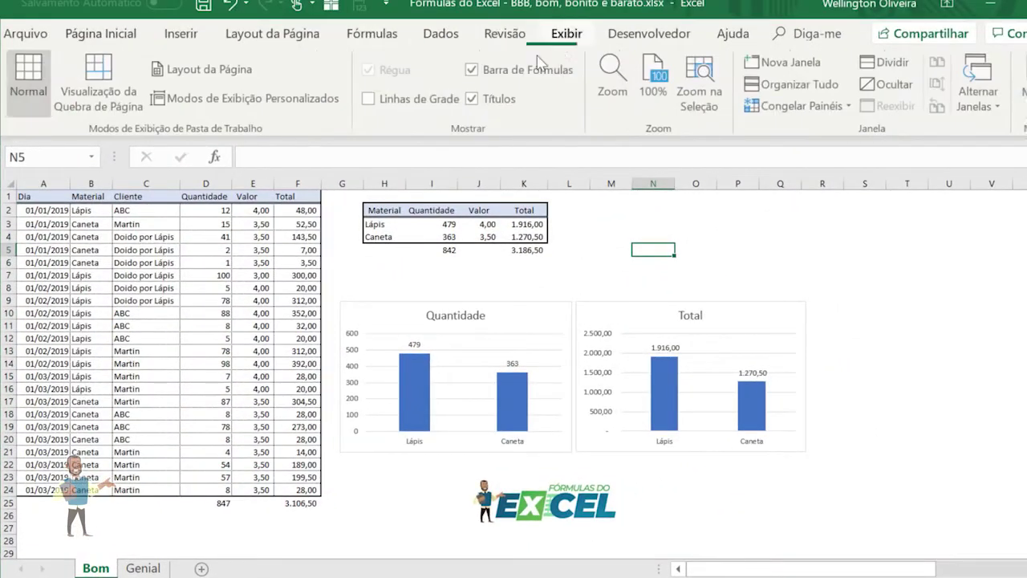
mouse_move(638, 240)
left_mouse_down()
mouse_move(862, 321)
mouse_move(867, 454)
mouse_move(850, 383)
mouse_move(652, 236)
left_mouse_up()
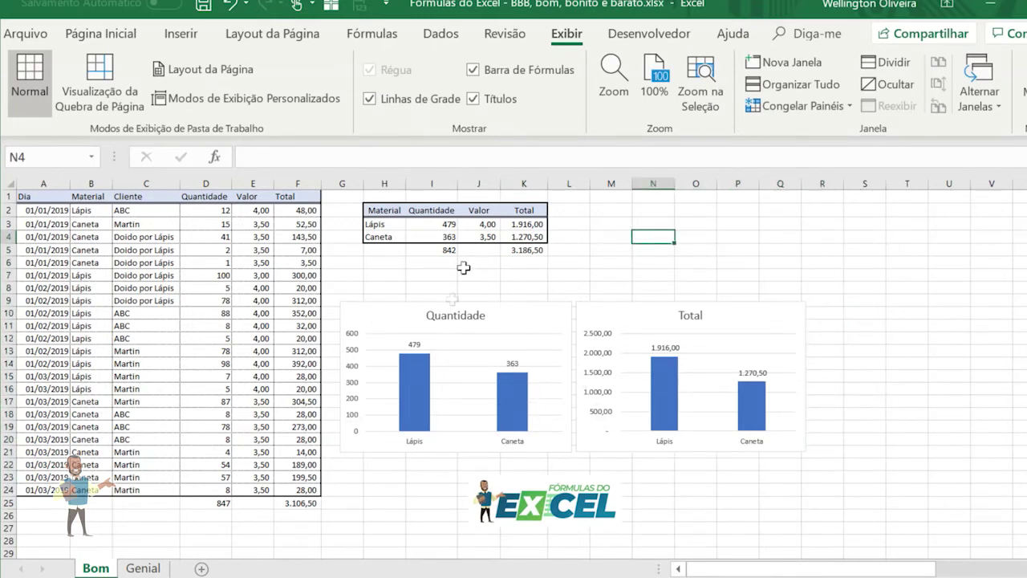
Step: Compare the empty cell area on the Genial sheet with the same area on the Bom sheet
left_click(143, 567)
left_click_drag(786, 247, 977, 455)
left_click(96, 568)
left_click_drag(780, 238, 958, 479)
left_click_drag(911, 264, 907, 405)
left_click_drag(695, 224, 821, 223)
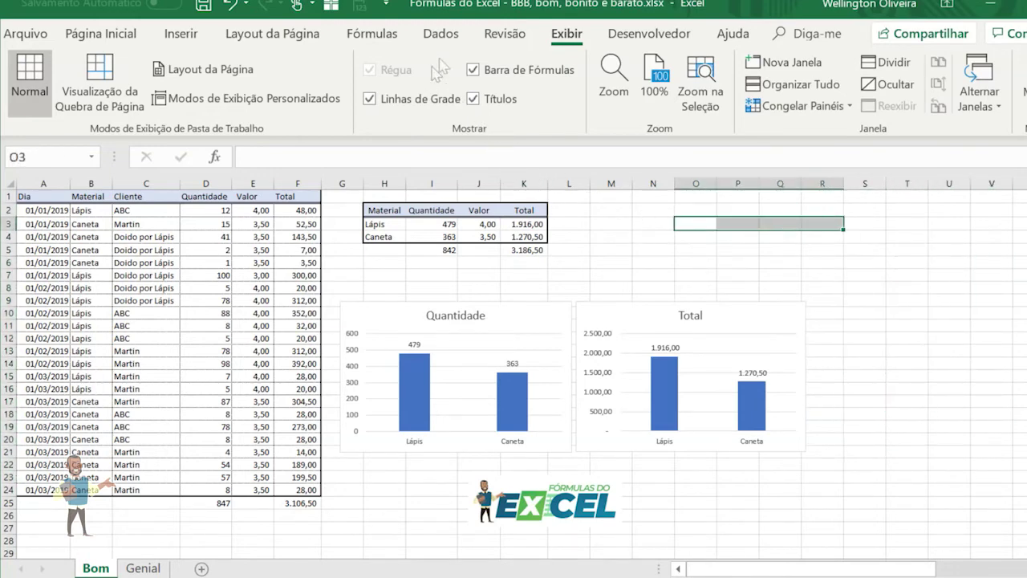
Step: Hide the gridlines on the Bom sheet and check the area around the summary table and charts
left_click(370, 99)
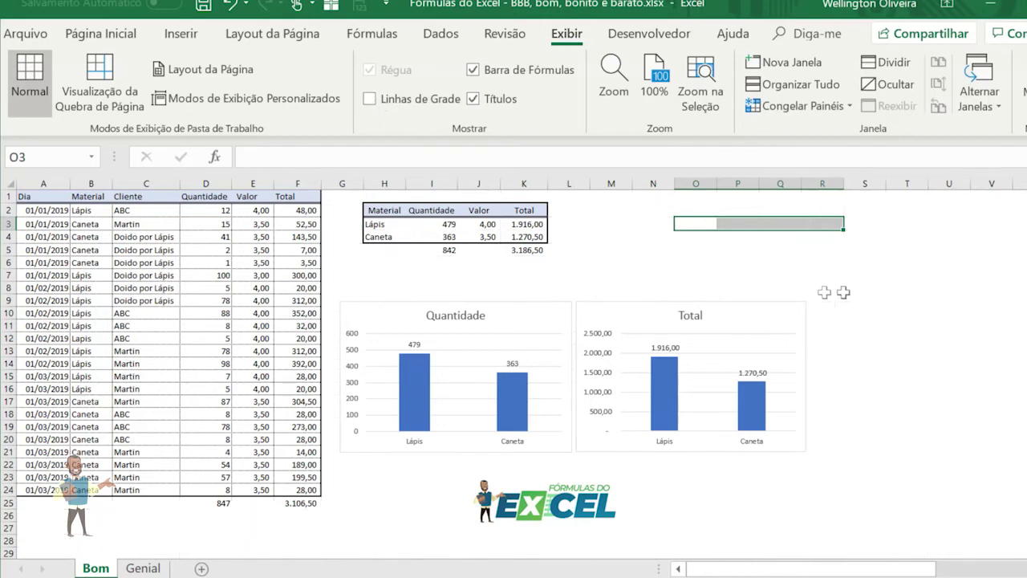
left_click(781, 262)
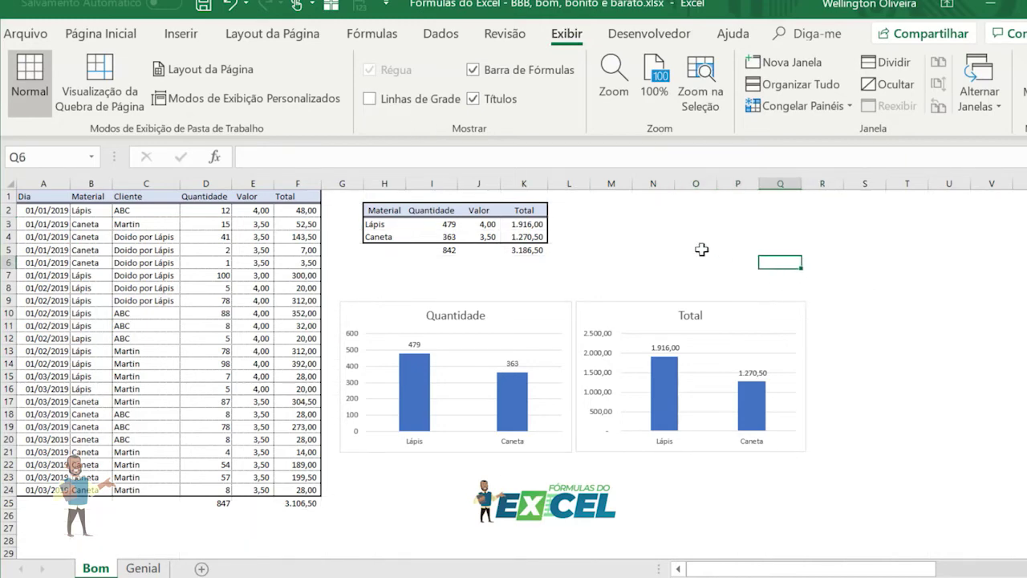
mouse_move(432, 408)
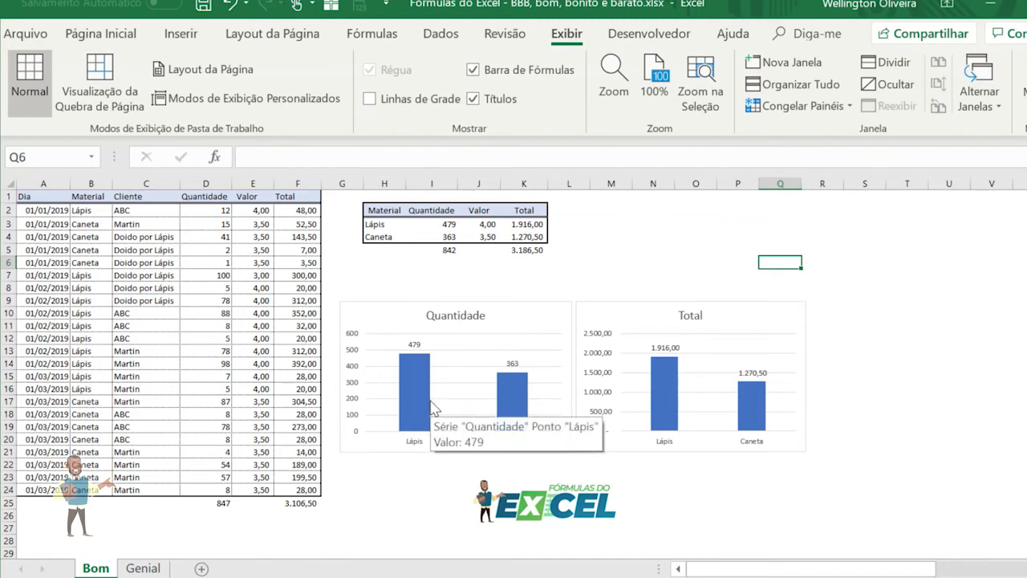
left_click_drag(654, 249, 919, 298)
left_click(923, 391)
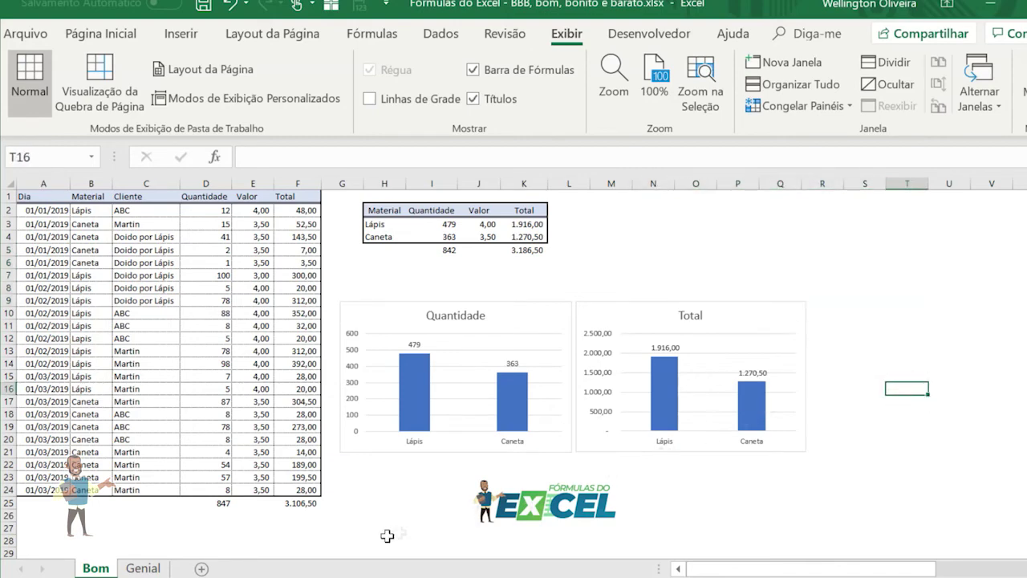
Step: On the Genial sheet, change the Material entry in cell B10 to the unaccented "Lapis", and return to the Bom sheet
left_click(141, 568)
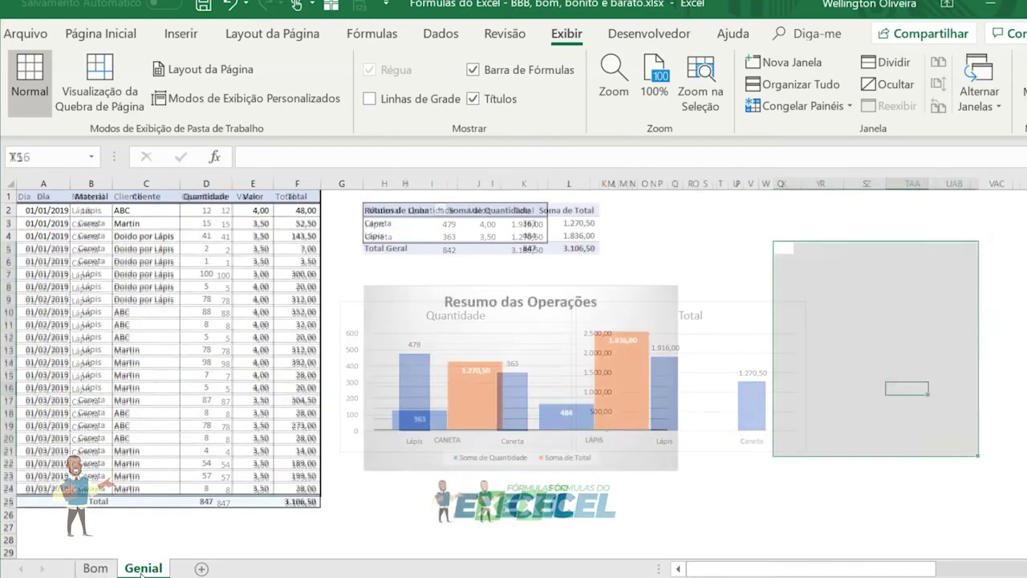
left_click_drag(399, 210, 585, 247)
double_click(88, 311)
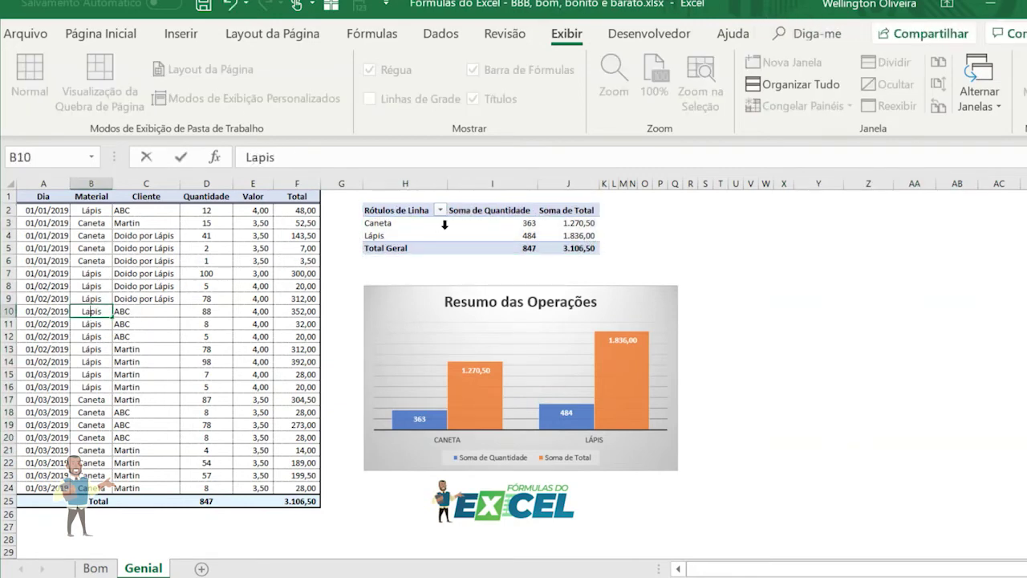
type("a")
key("Return")
key("Up")
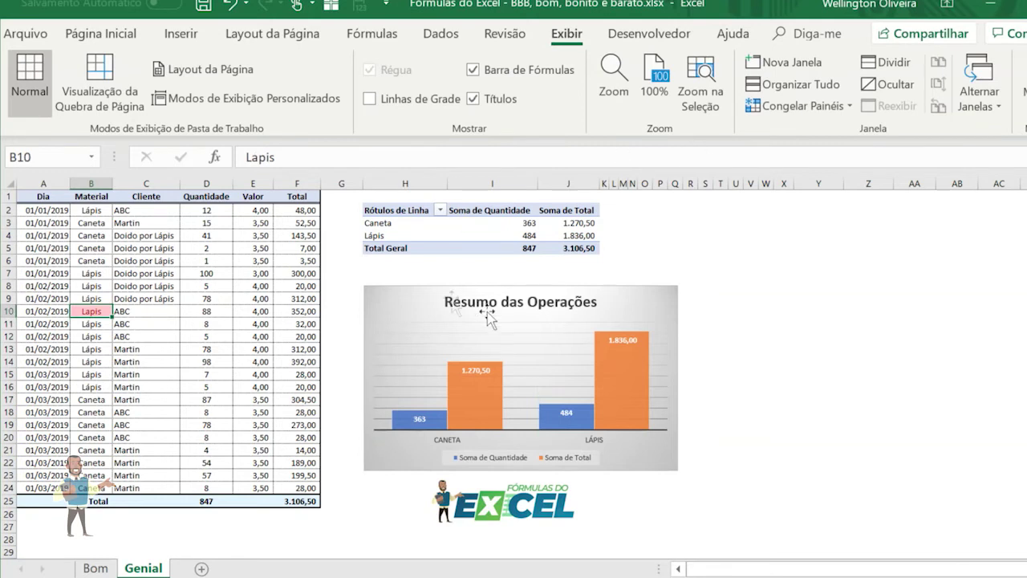
left_click(107, 323)
left_click(78, 306)
left_click(95, 568)
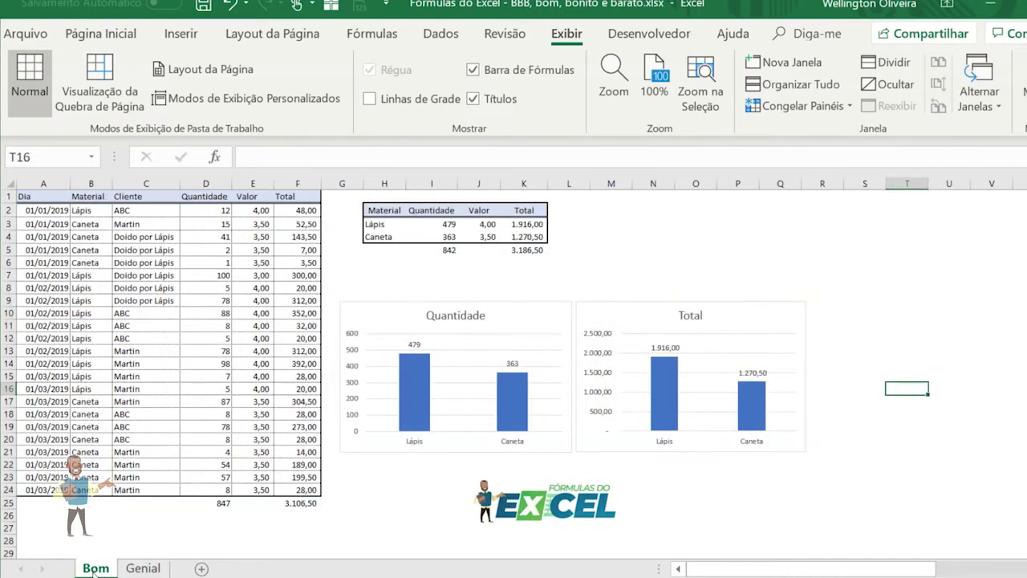